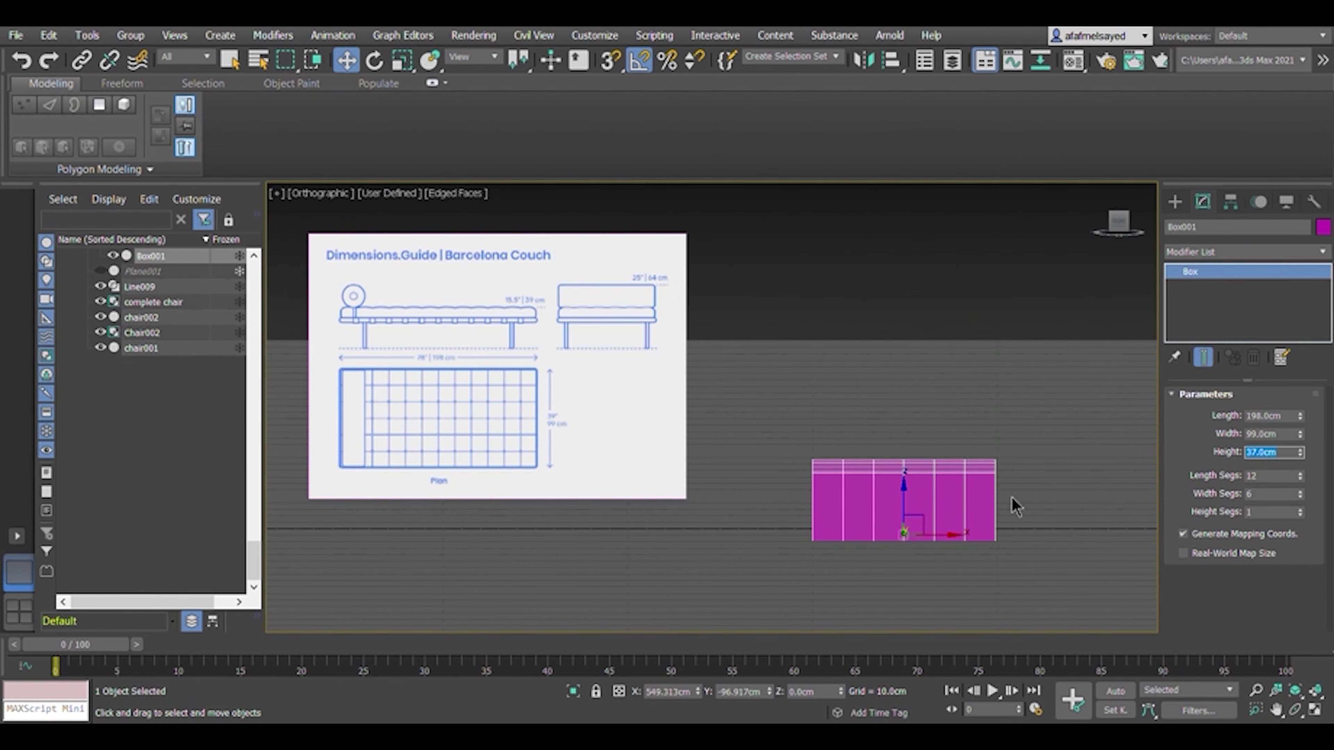
text(16)
Orbit down onto the cushion box and switch to the Top view.
scroll(642, 474, up, 3)
alt+middle_drag(885, 462, 895, 493)
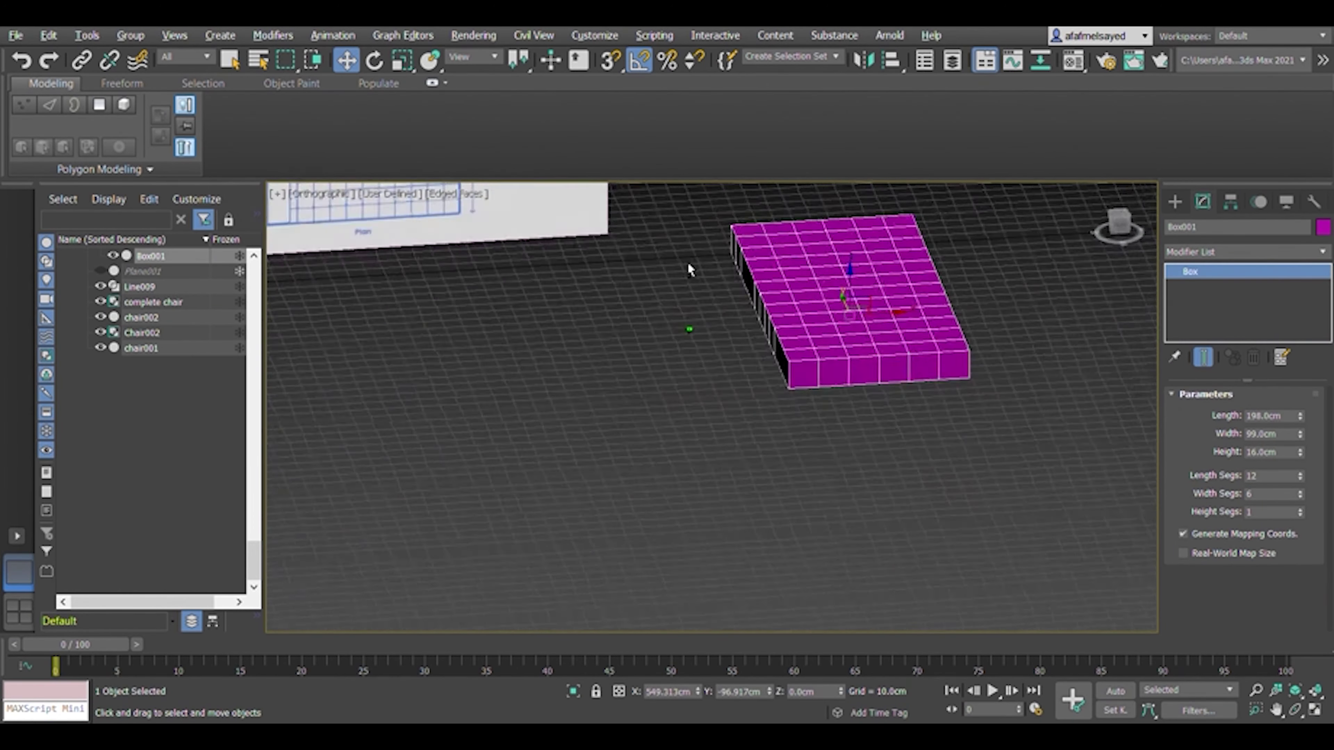
key(t)
scroll(938, 366, down, 2)
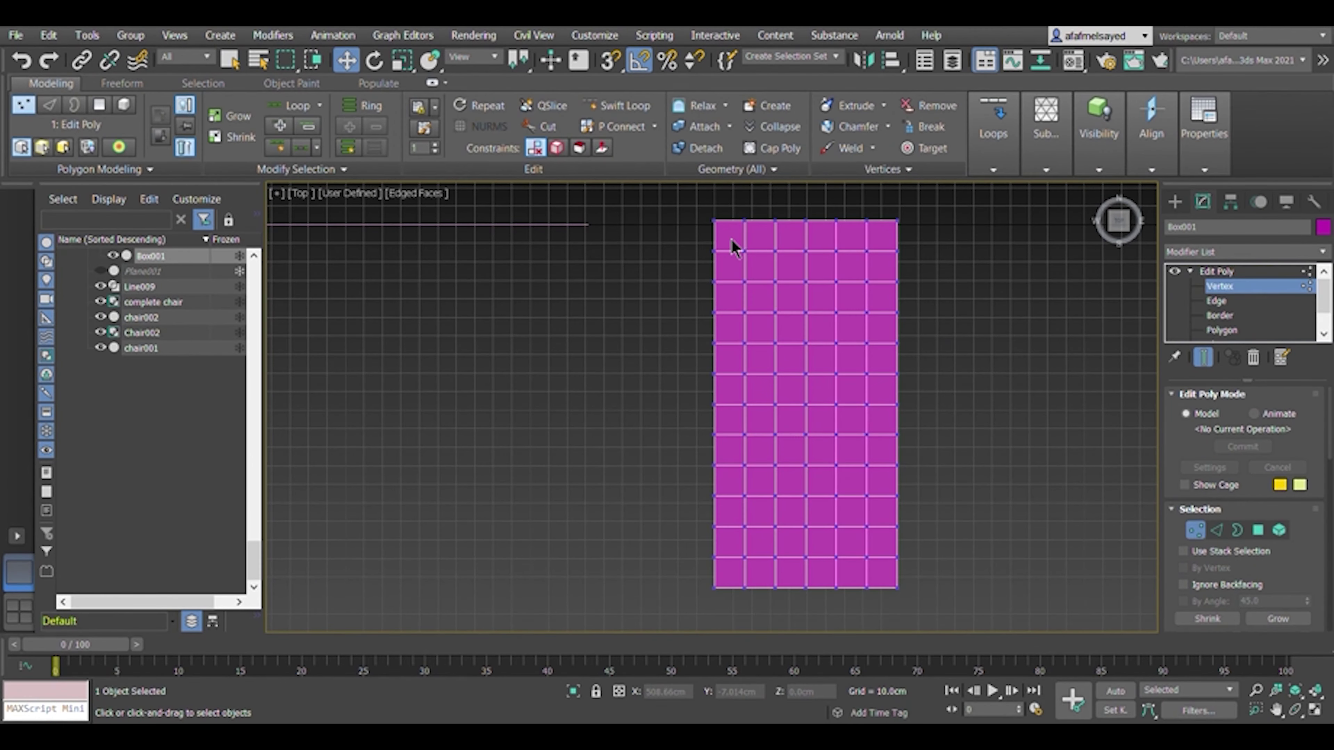
Select the inner grid vertices of the cushion top at vertex level.
key(f)
alt+middle_drag(782, 536, 745, 473)
key(t)
scroll(727, 454, up, 3)
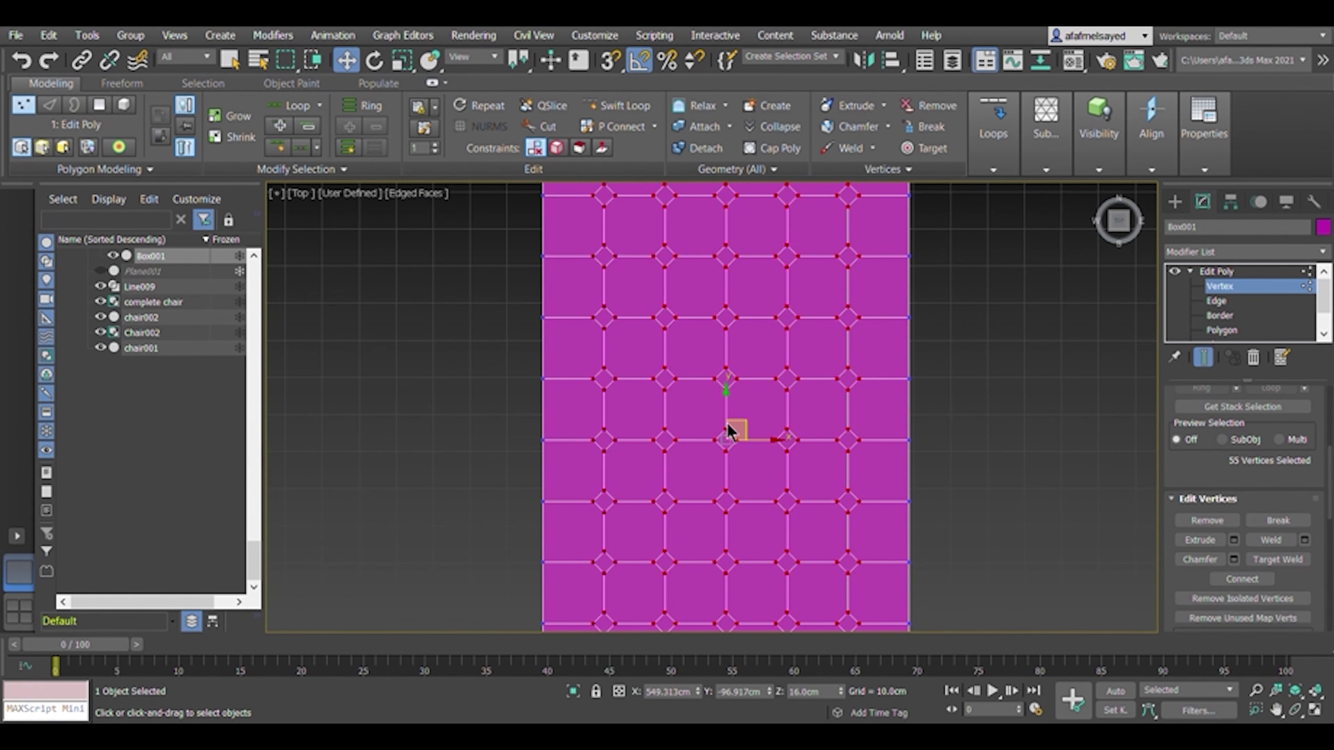
middle_drag(727, 454, 702, 429)
Switch to polygon level and select the diamond faces around the grid points.
key(4)
ctrl+click(829, 422)
scroll(835, 457, up, 2)
scroll(840, 420, up, 1)
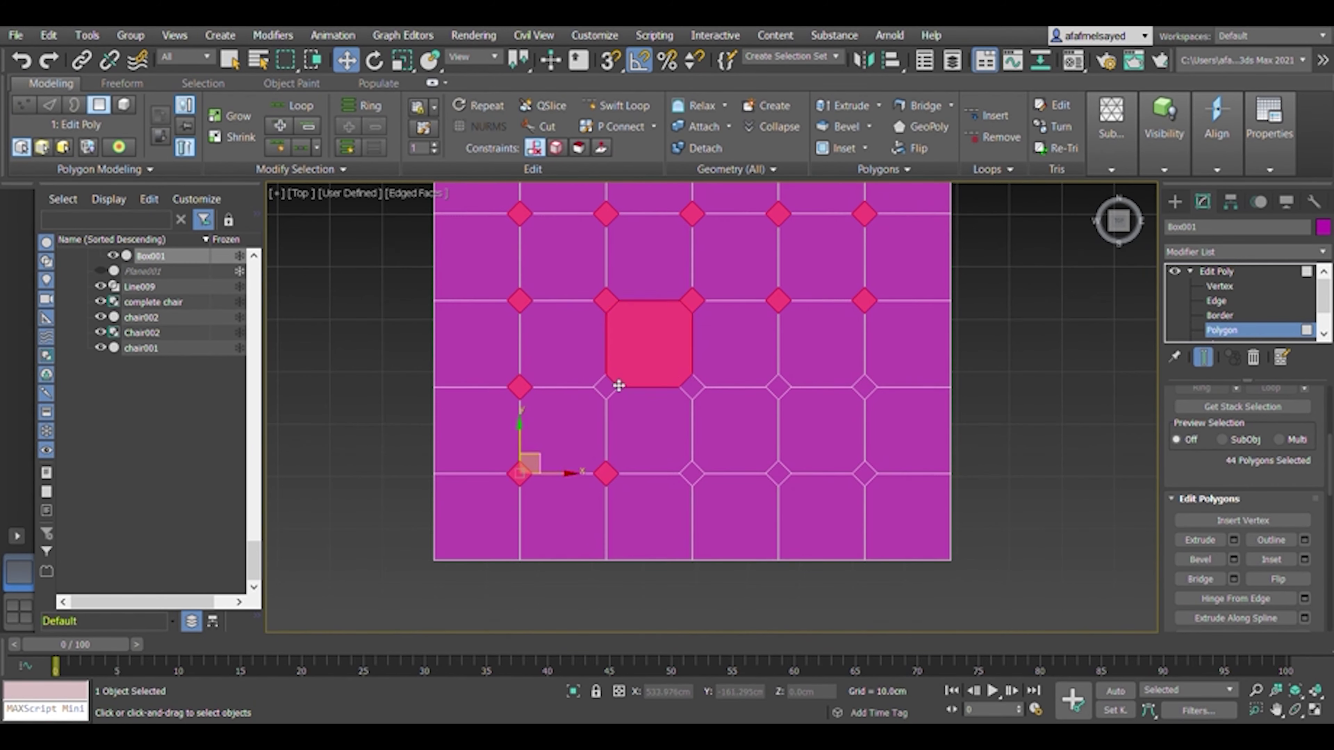
ctrl+click(866, 389)
mouse_move(869, 392)
alt+middle_down()
mouse_move(892, 310)
mouse_move(806, 437)
alt+middle_up()
scroll(806, 436, down, 2)
key(t)
scroll(945, 315, down, 2)
key(2)
scroll(1245, 525, down, 3)
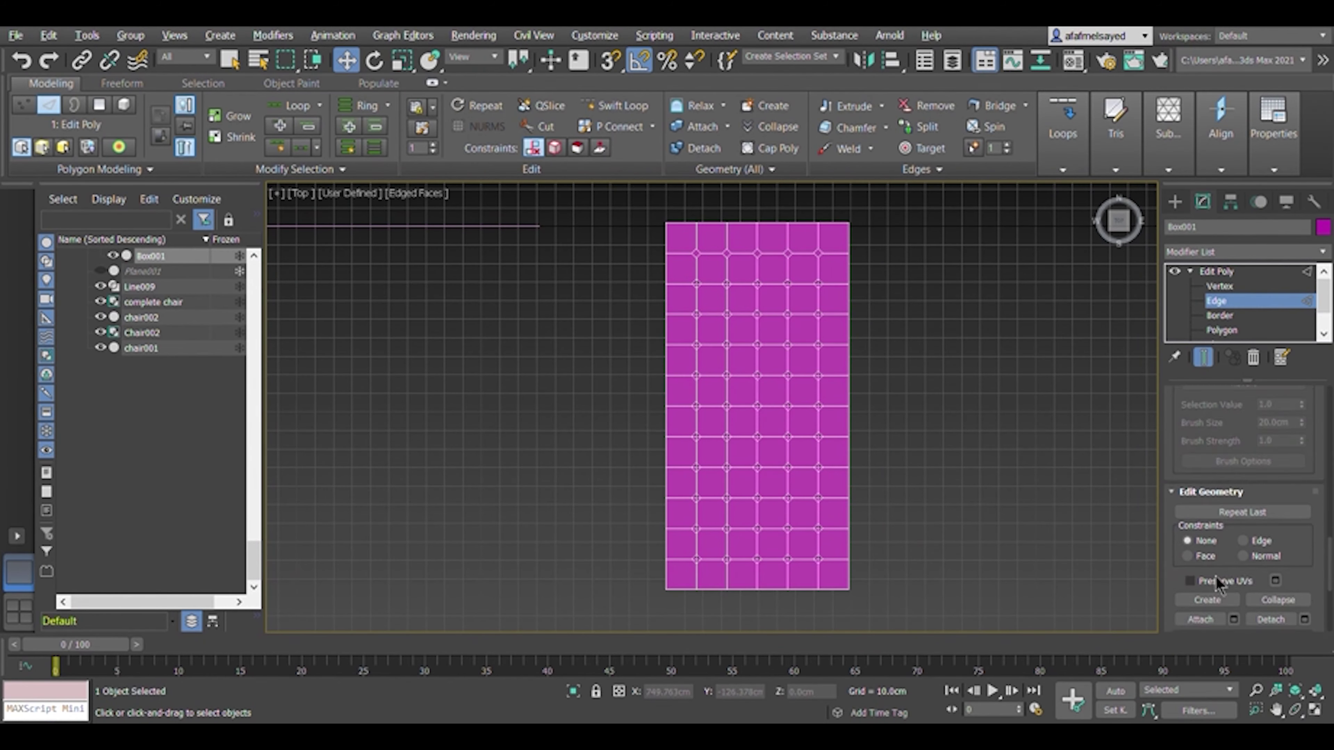
Enable the Slice Plane and slide it between the diamond columns.
click(1208, 559)
key(e)
key(w)
scroll(806, 408, up, 5)
drag(759, 399, 887, 399)
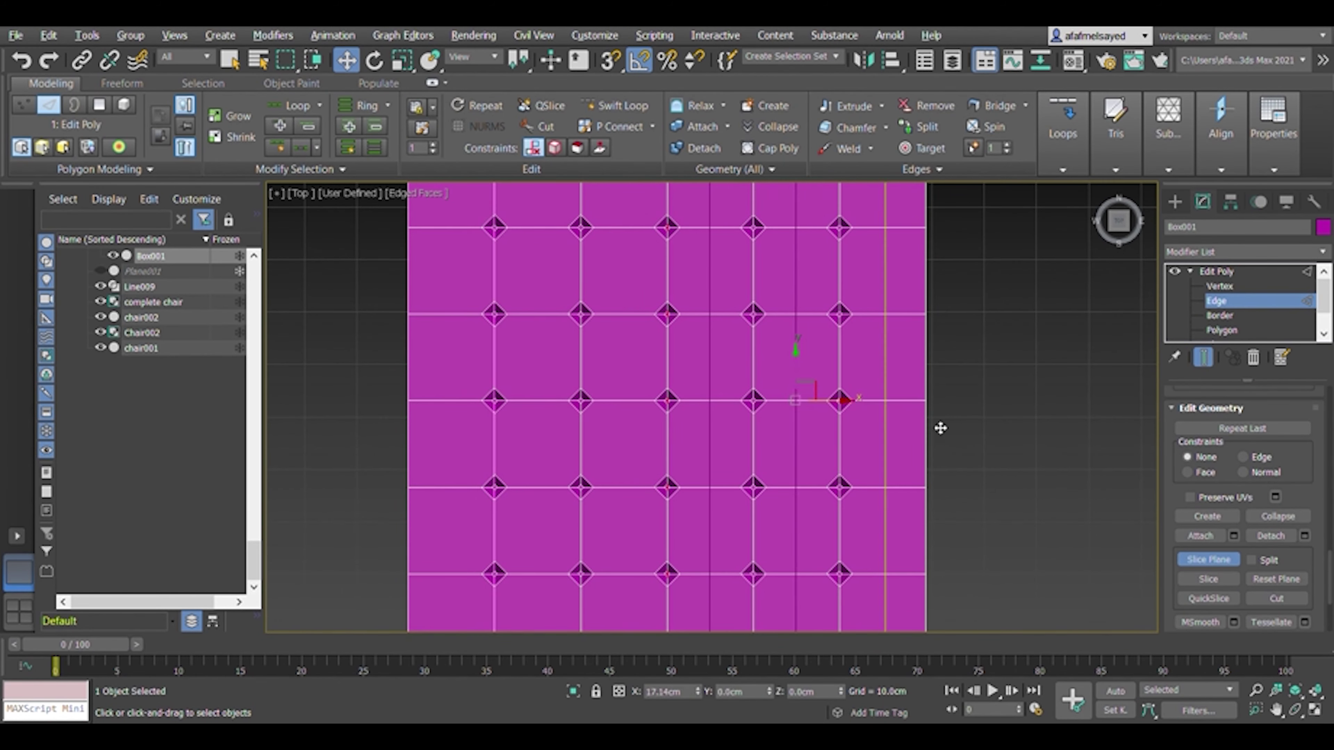
Rotate the slice plane to run horizontally and position it across the cushion.
drag(678, 392, 589, 441)
scroll(860, 441, down, 3)
scroll(494, 411, up, 3)
key(e)
drag(494, 411, 525, 368)
key(w)
scroll(685, 369, up, 2)
Move the horizontal slice plane between diamond rows and inspect the new cuts.
mouse_move(684, 462)
mouse_down()
mouse_move(683, 526)
mouse_move(679, 363)
mouse_up()
scroll(673, 366, up, 2)
scroll(709, 410, down, 4)
drag(750, 453, 706, 197)
scroll(706, 197, up, 5)
key(4)
alt+middle_drag(555, 361, 556, 334)
At vertex level, view the cushion's diamond points from the front and from an angle above.
key(t)
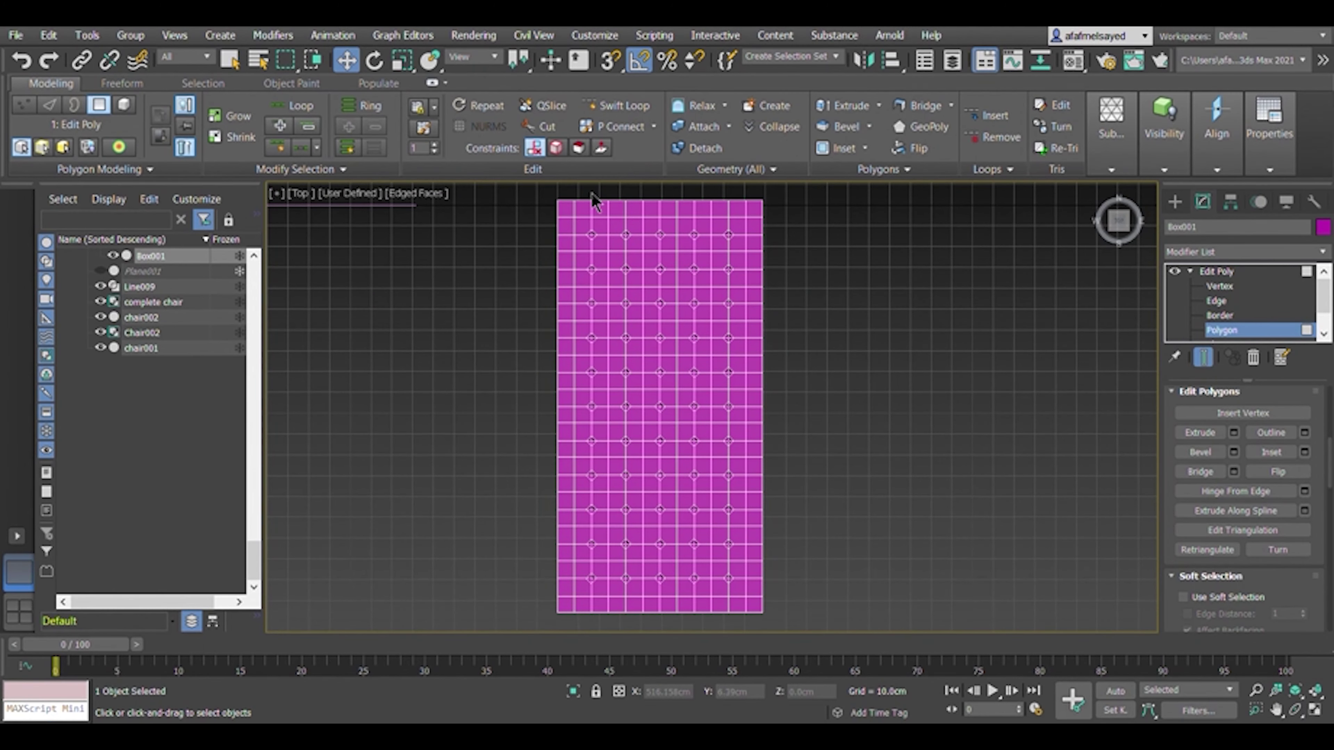
key(1)
middle_drag(1095, 372, 753, 471)
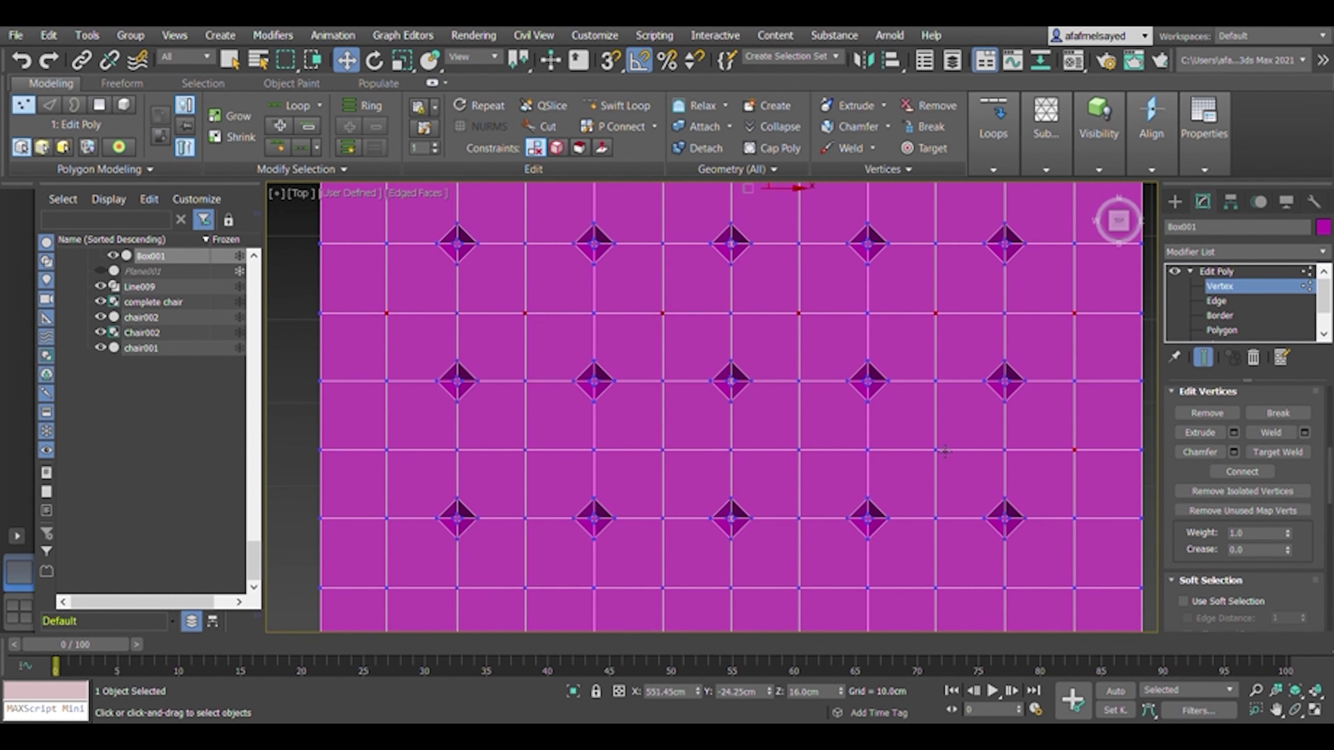
scroll(756, 338, down, 1)
middle_drag(558, 428, 556, 447)
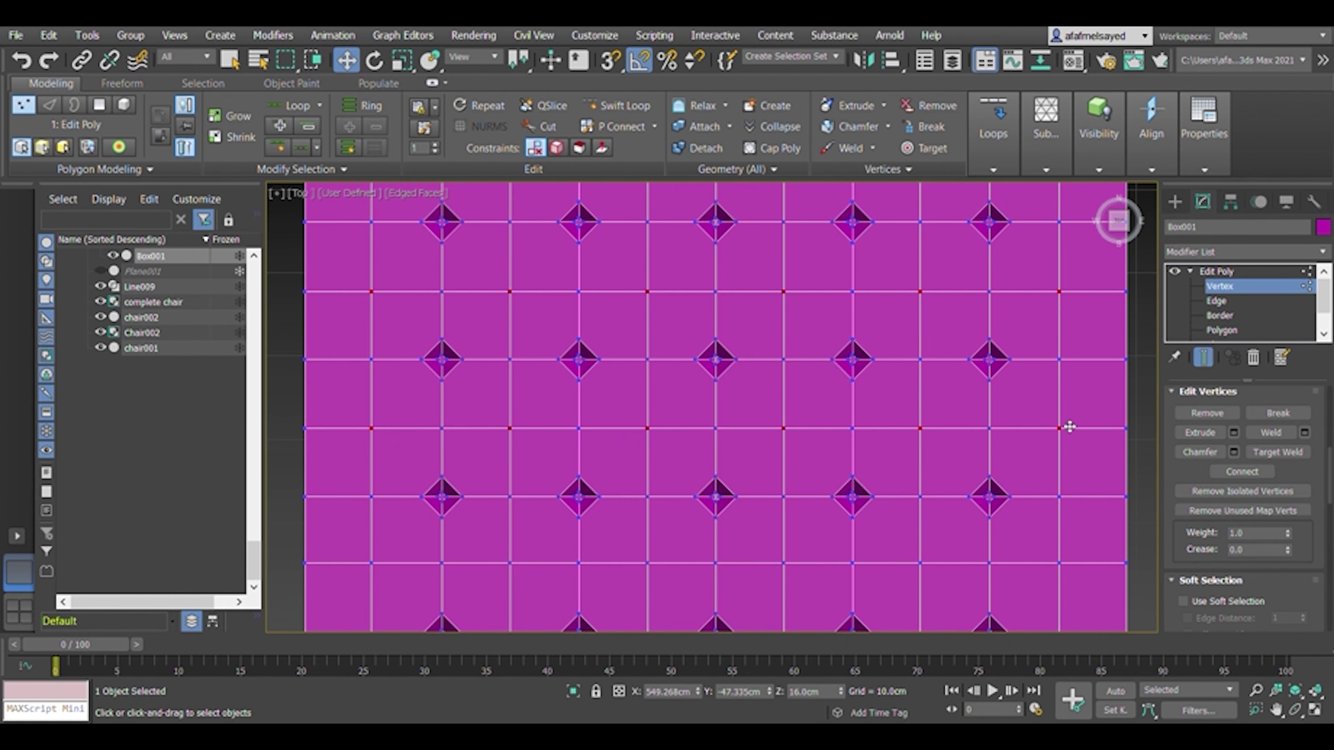
middle_drag(376, 570, 358, 555)
middle_drag(768, 554, 770, 562)
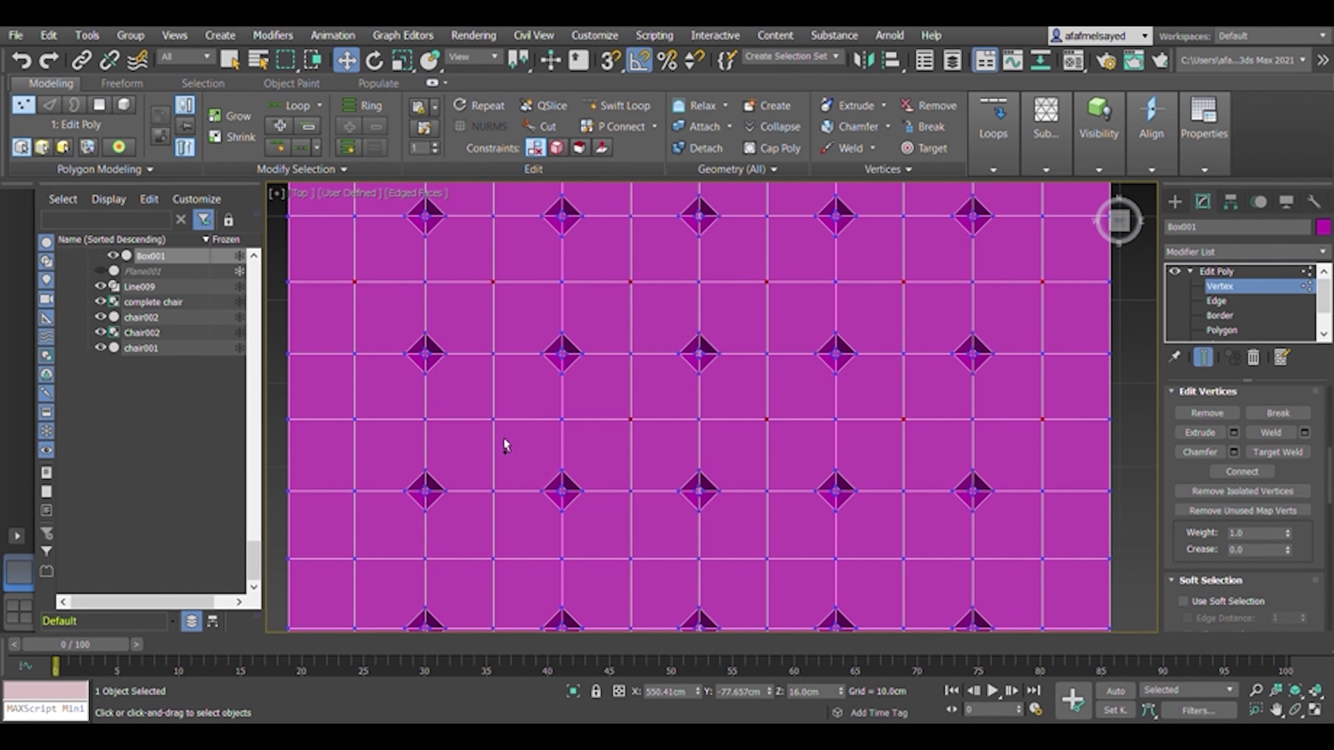
middle_drag(910, 567, 895, 552)
key(f)
alt+middle_drag(759, 467, 795, 402)
key(f)
alt+middle_drag(919, 604, 1046, 430)
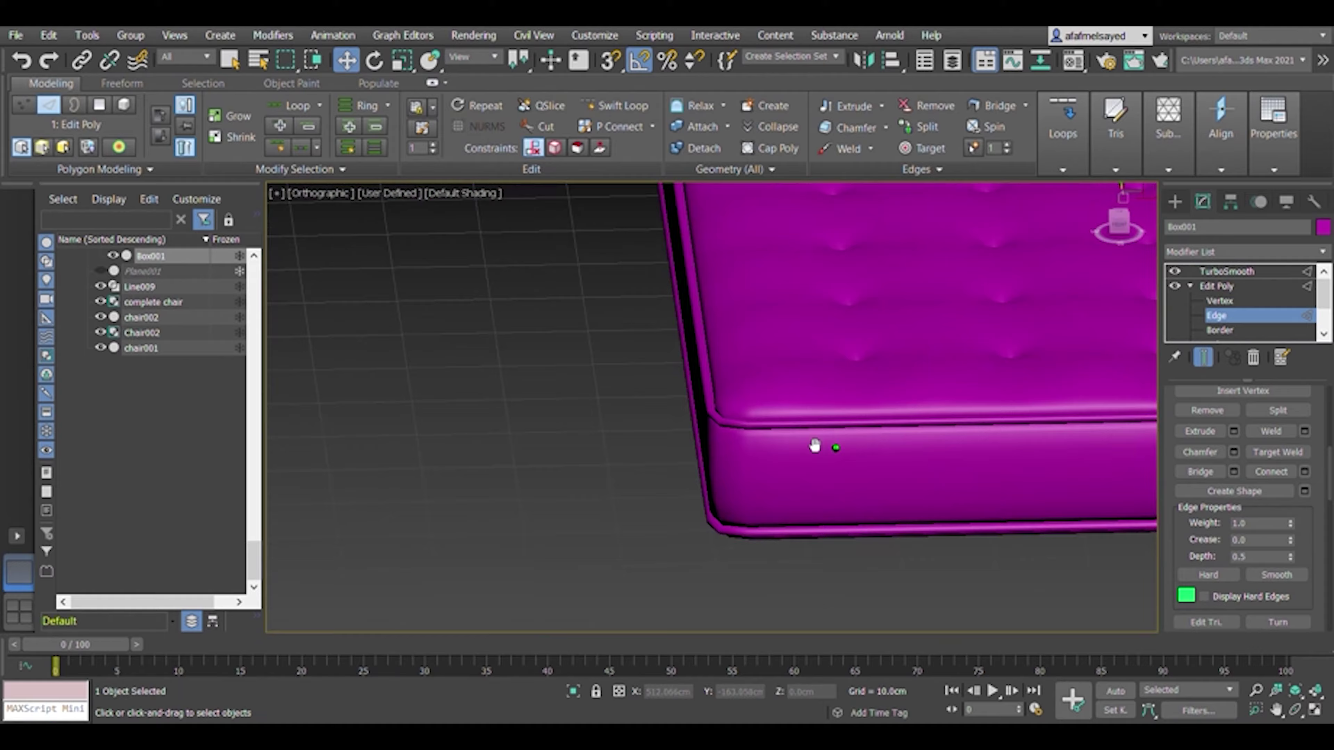
Chamfer the cushion's rim edge at the front corner into a narrow seam.
scroll(649, 381, up, 3)
scroll(874, 387, up, 3)
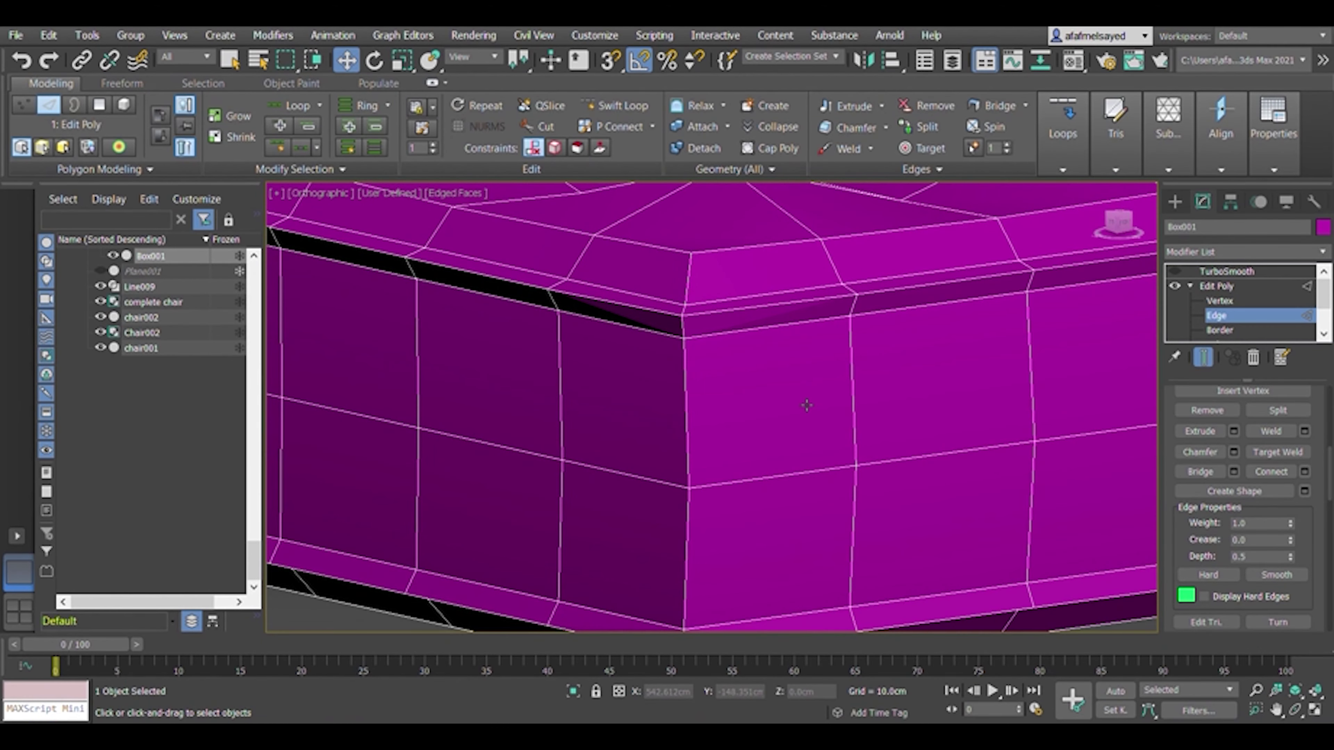
alt+middle_drag(729, 477, 843, 292)
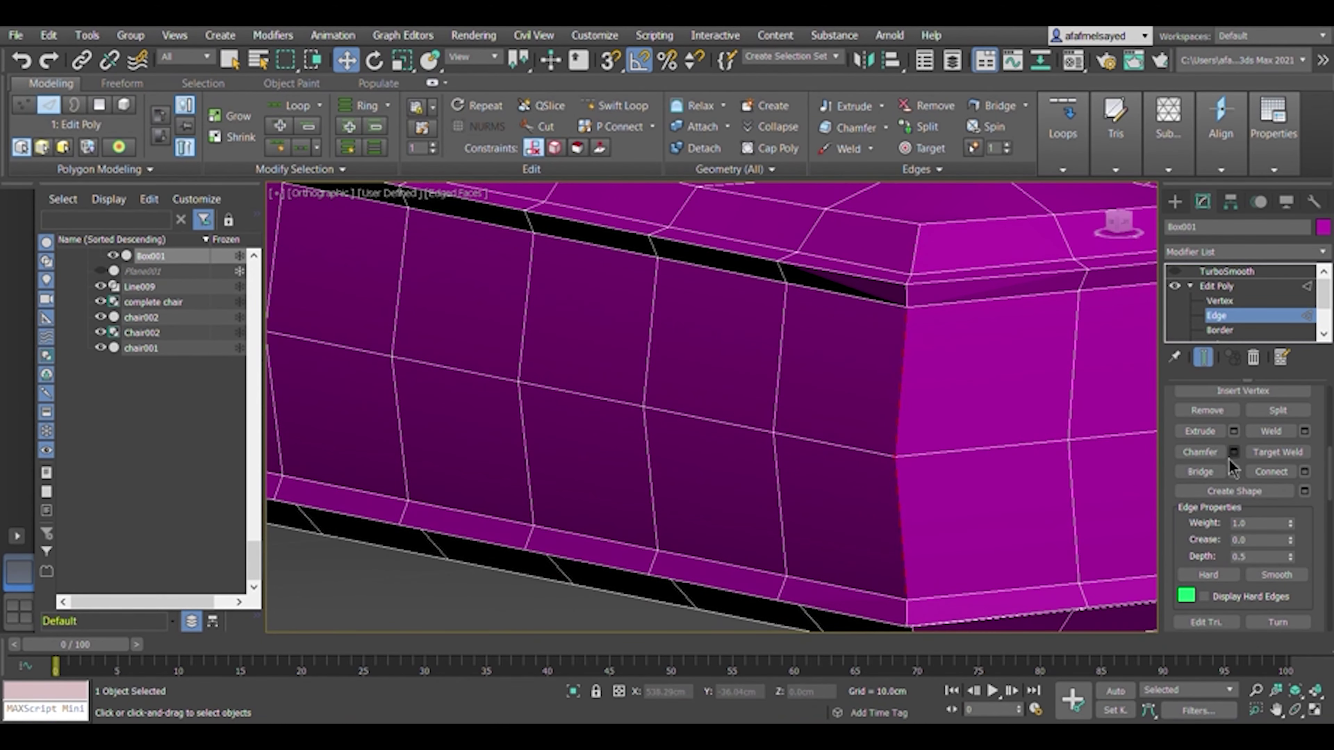
click(1233, 452)
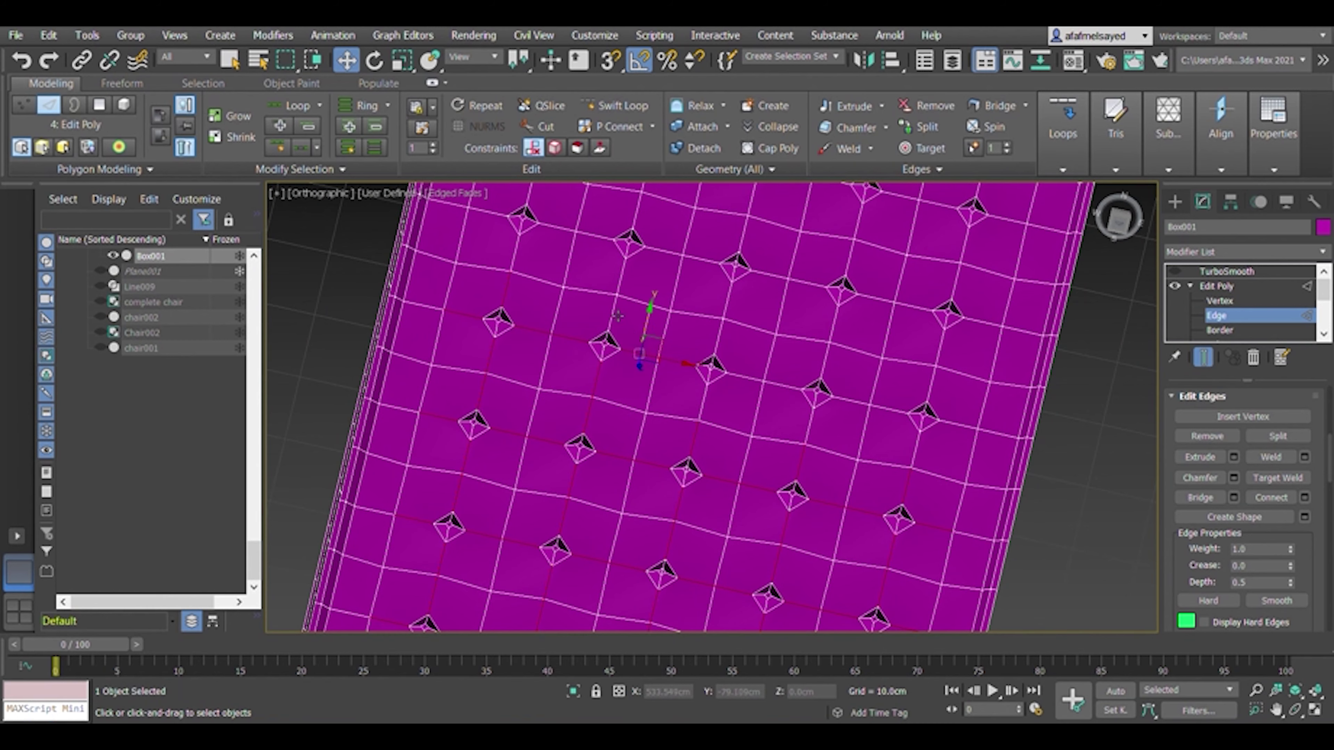
Loop-select the edges running through the upper diamond row of the cushion top.
middle_drag(751, 420, 679, 428)
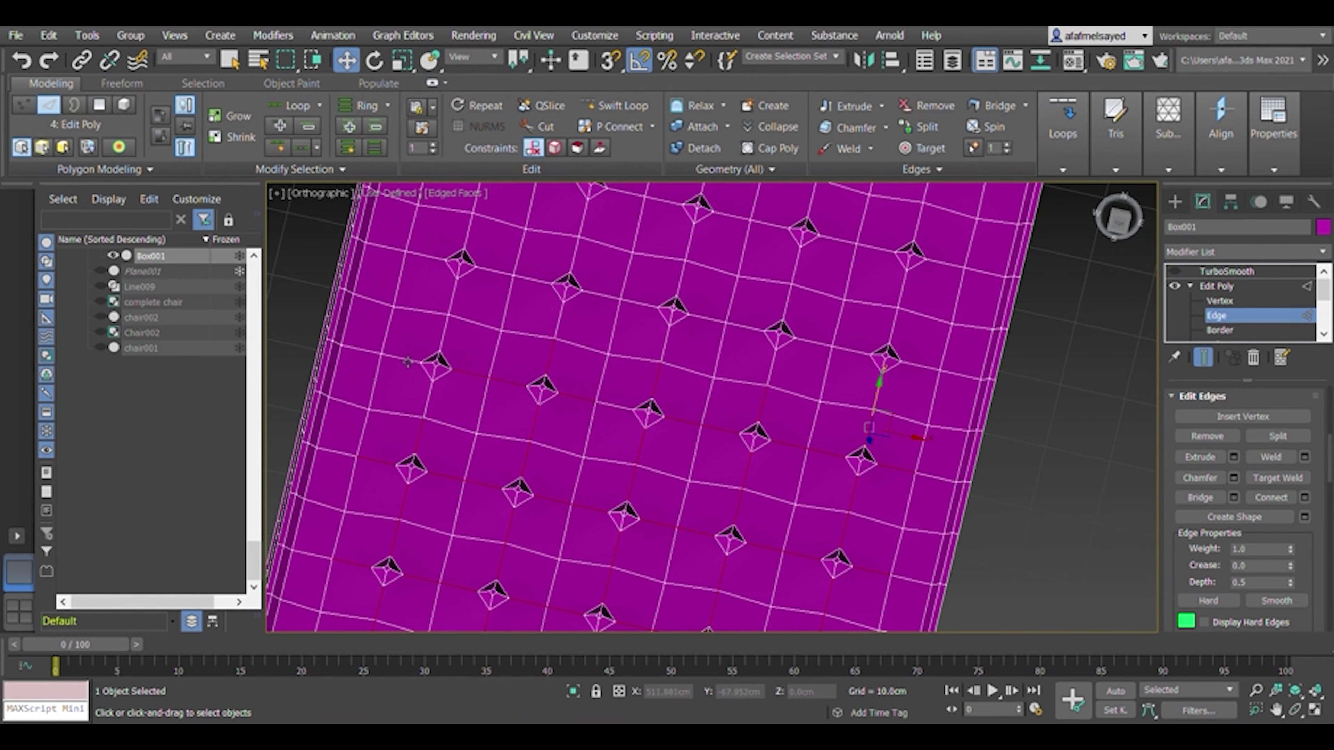
middle_drag(488, 376, 447, 457)
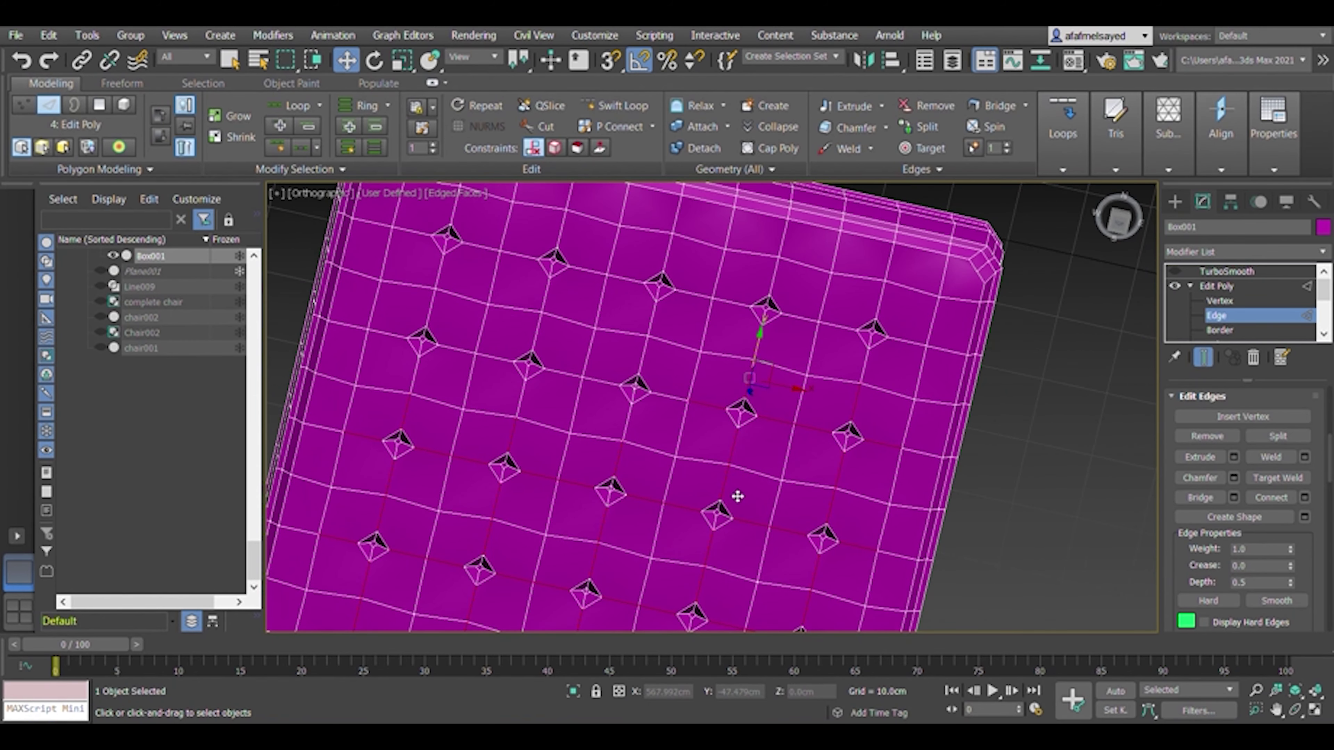
ctrl+click(909, 444)
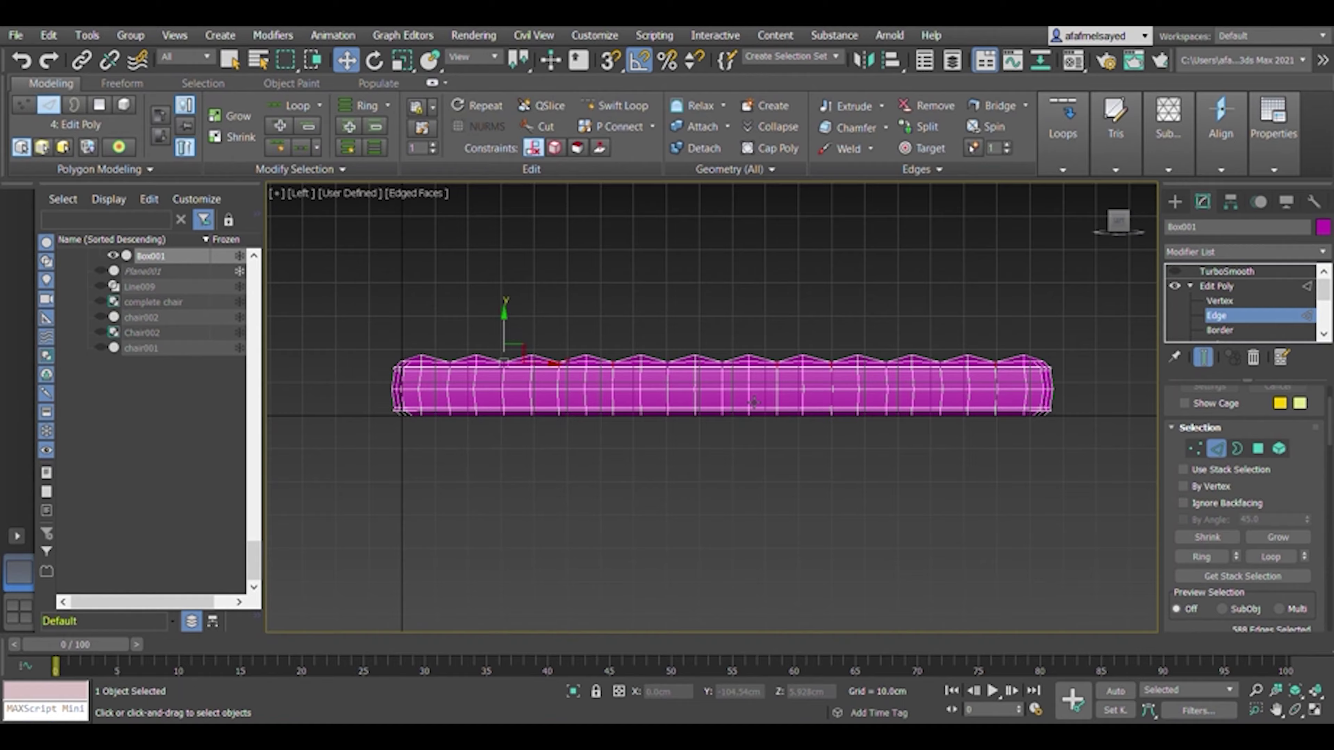
From the front view, region-deselect the cushion's underside and side edges.
alt+middle_drag(798, 521, 887, 553)
drag(274, 374, 1119, 472)
mouse_move(1120, 476)
alt+middle_down()
mouse_move(807, 453)
mouse_move(1021, 527)
mouse_move(867, 447)
alt+middle_up()
drag(387, 561, 1102, 475)
mouse_move(1102, 475)
alt+middle_down()
mouse_move(840, 368)
mouse_move(381, 367)
alt+middle_up()
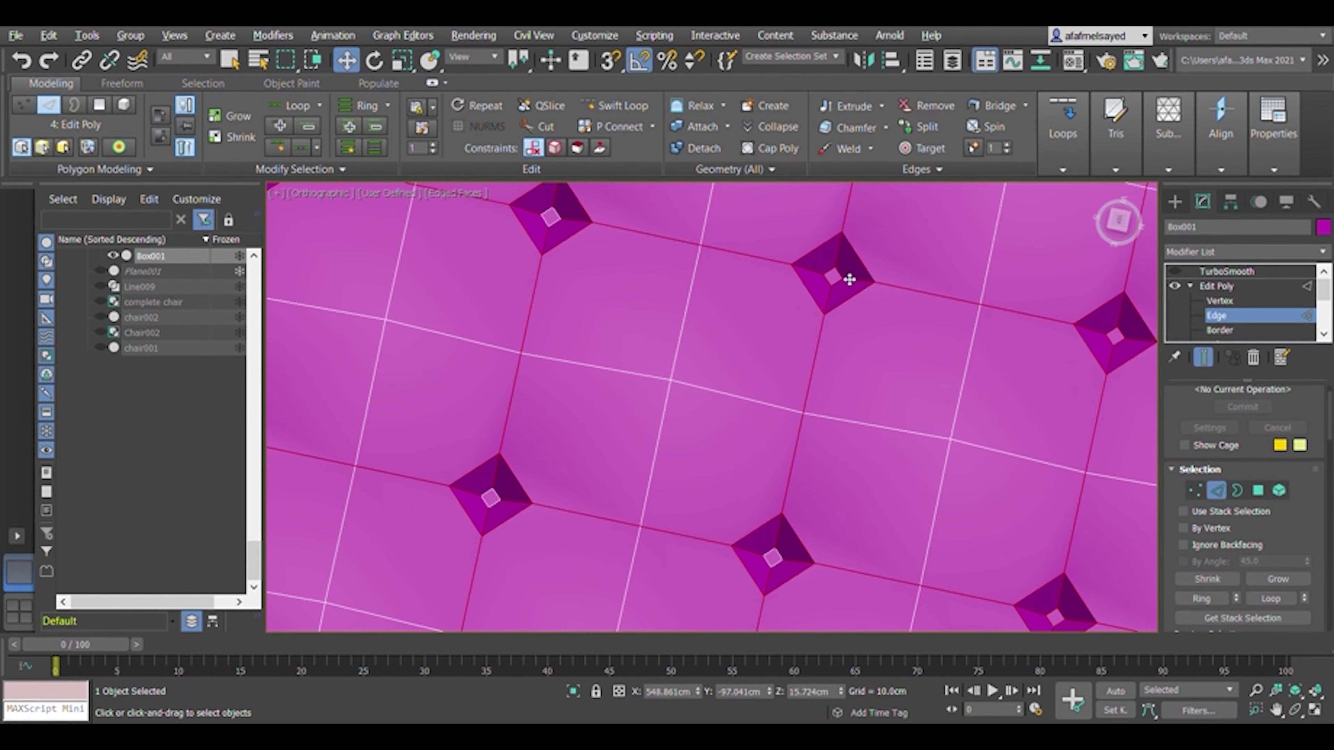
Zoom in on the diamond tufts and preview the smoothed cushion without wireframe edges.
drag(1314, 596, 1314, 512)
click(1175, 271)
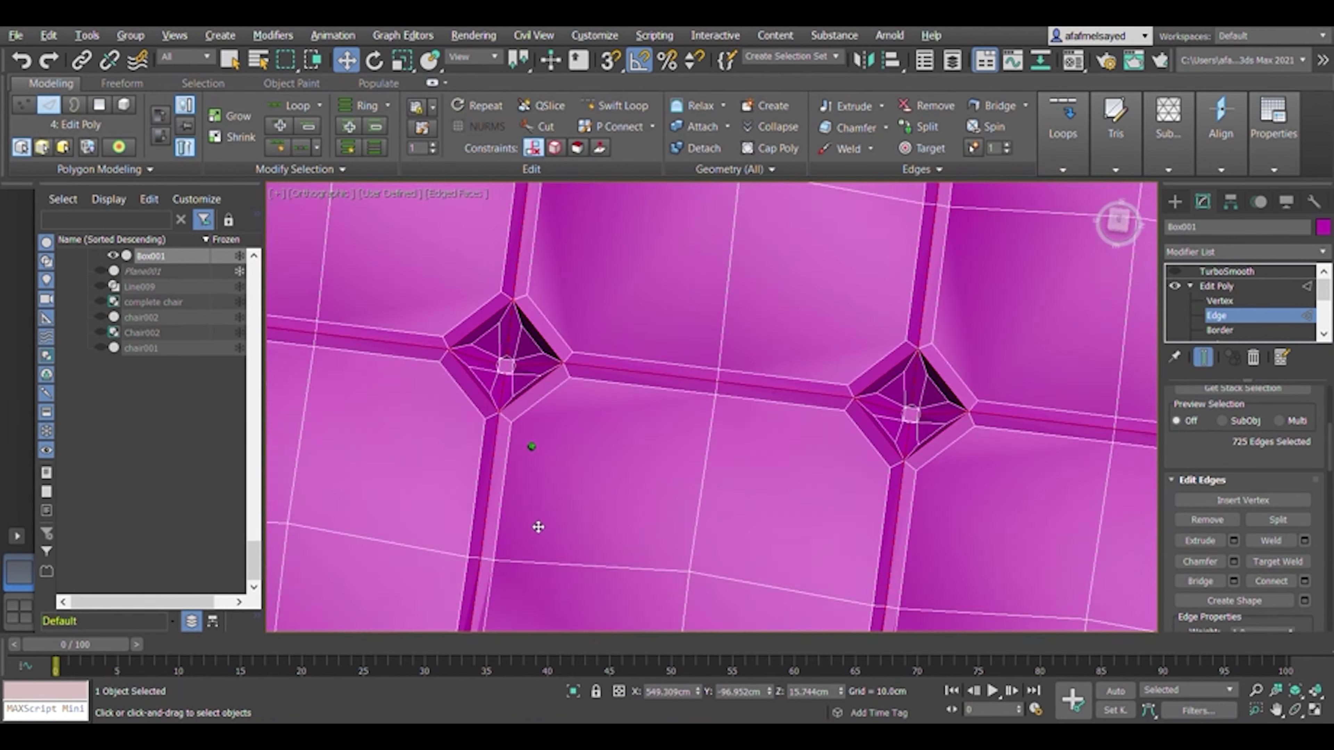
key(F4)
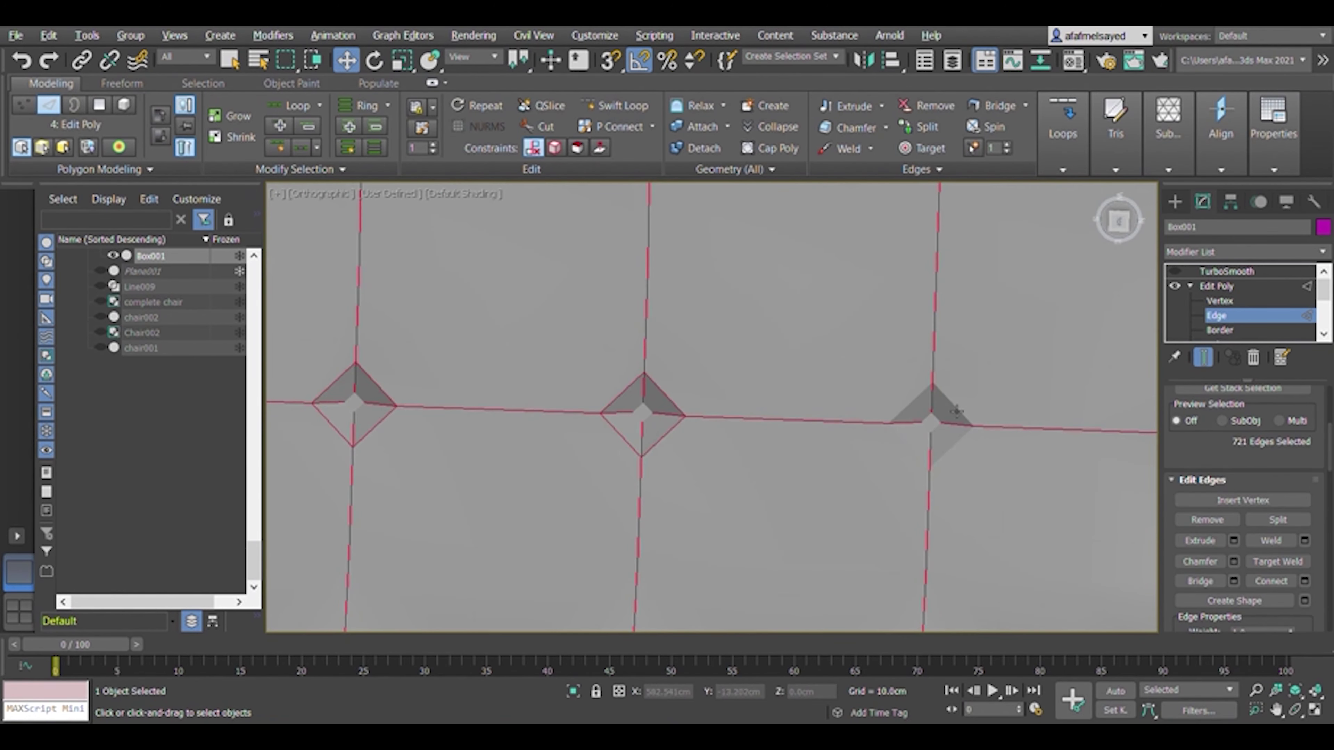
middle_drag(509, 310, 717, 491)
scroll(717, 491, down, 2)
middle_drag(565, 506, 381, 456)
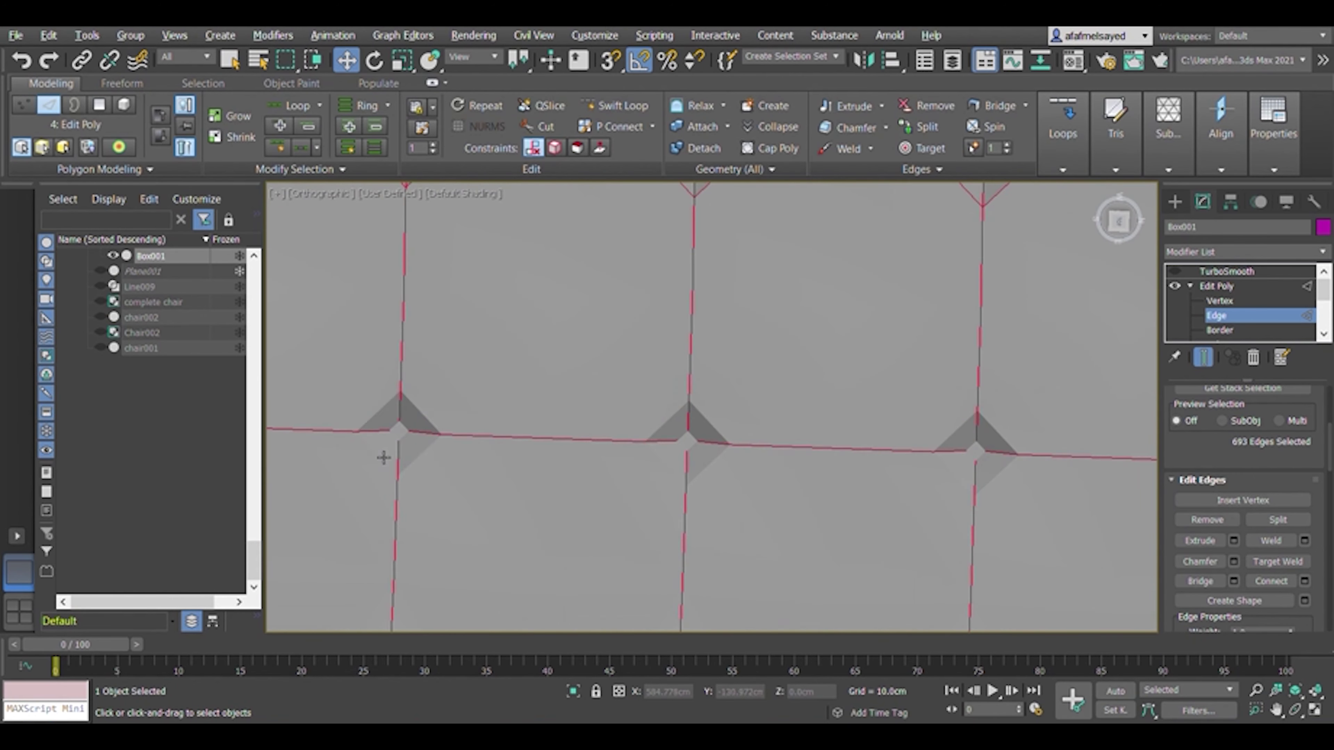
scroll(634, 491, down, 2)
Deselect the outline edges around several individual diamonds.
alt+click(398, 532)
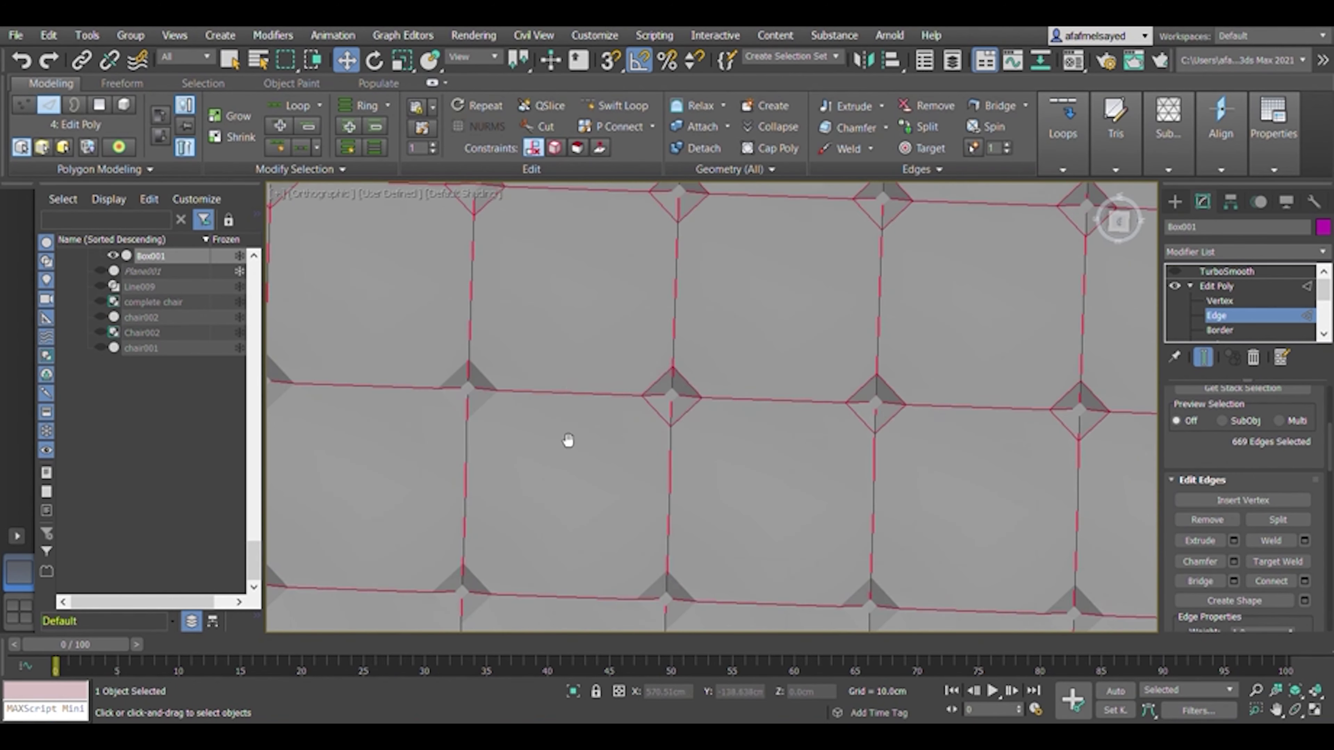
middle_drag(684, 430, 605, 428)
alt+click(568, 476)
alt+click(976, 491)
middle_drag(977, 491, 930, 465)
alt+click(730, 454)
alt+click(937, 257)
Region-deselect more diamond outline edges across the cushion top.
middle_drag(558, 290, 647, 266)
alt+drag(577, 211, 619, 249)
alt+drag(746, 225, 814, 284)
alt+drag(299, 223, 393, 293)
alt+drag(367, 399, 436, 452)
alt+drag(578, 425, 648, 446)
Deselect rows of diamond outline edges and add the vertical seam edges to the selection.
alt+middle_drag(648, 446, 630, 436)
alt+drag(336, 253, 398, 439)
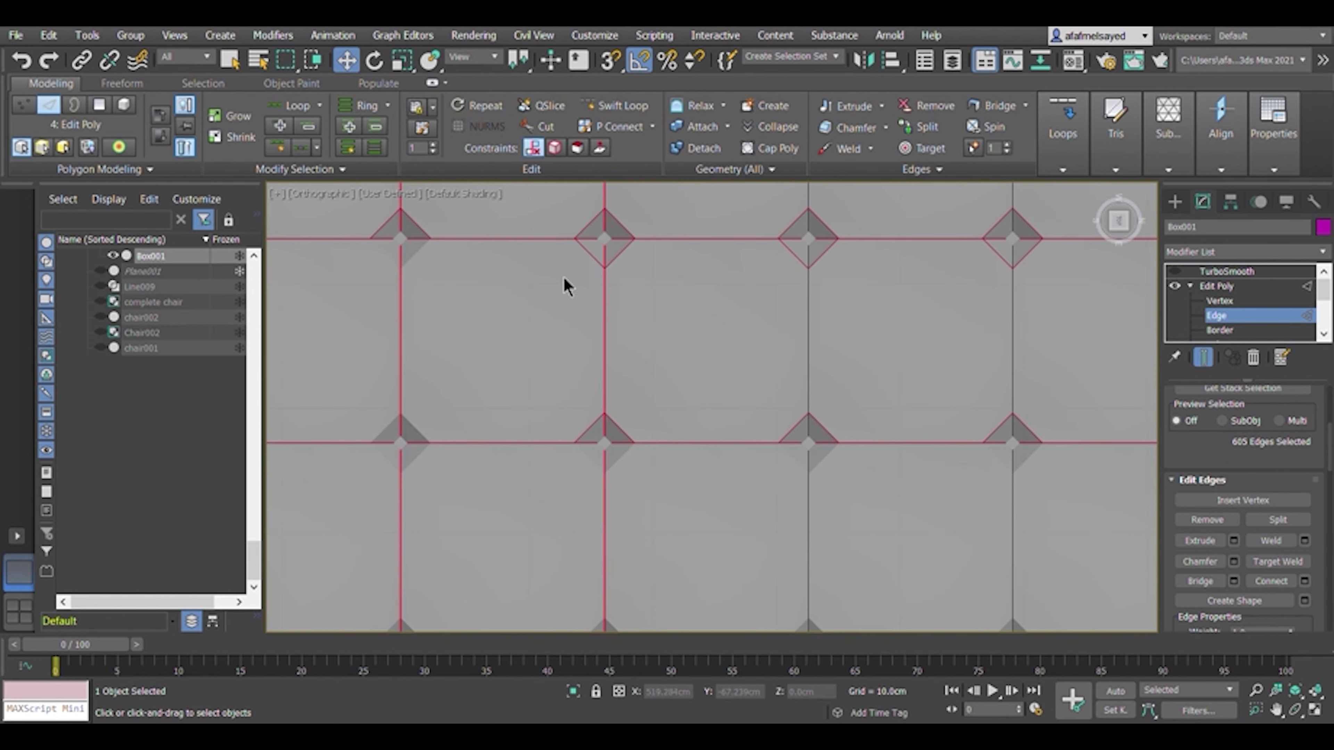
alt+drag(922, 252, 821, 444)
middle_drag(947, 288, 789, 299)
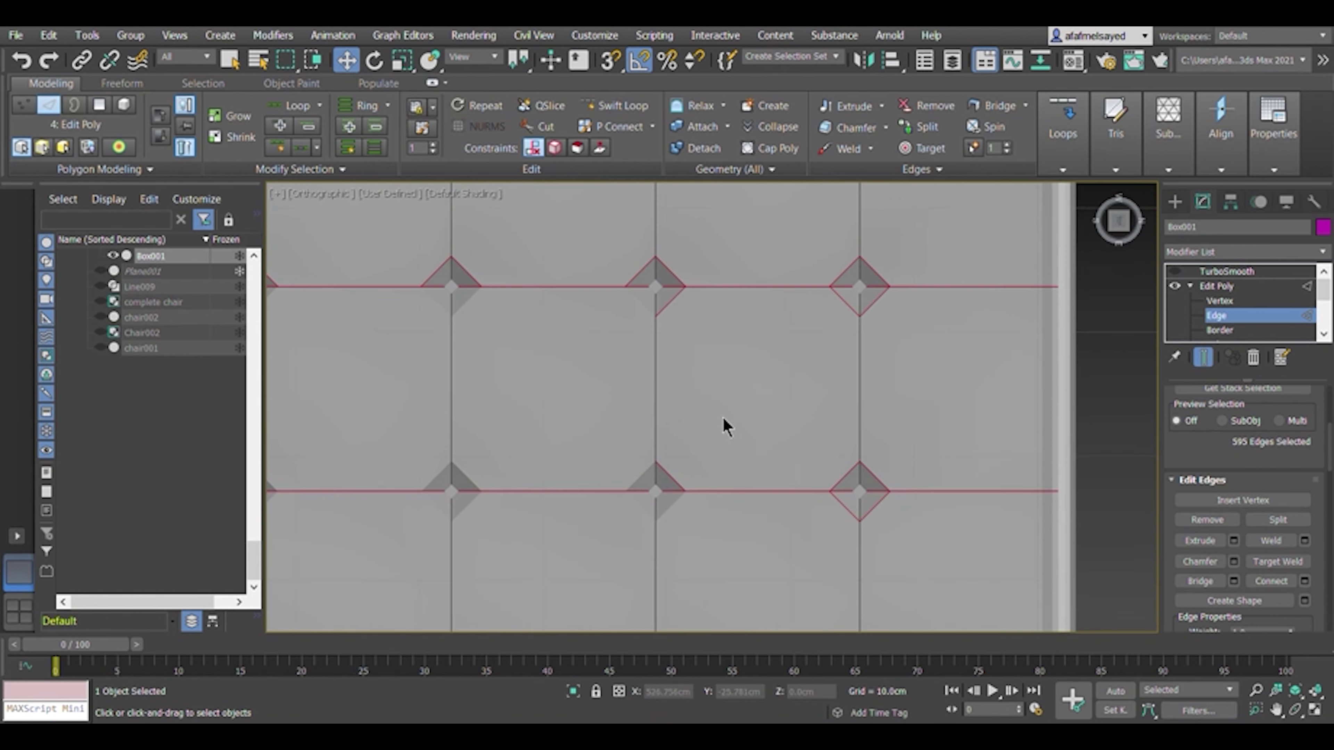
middle_drag(651, 470, 608, 378)
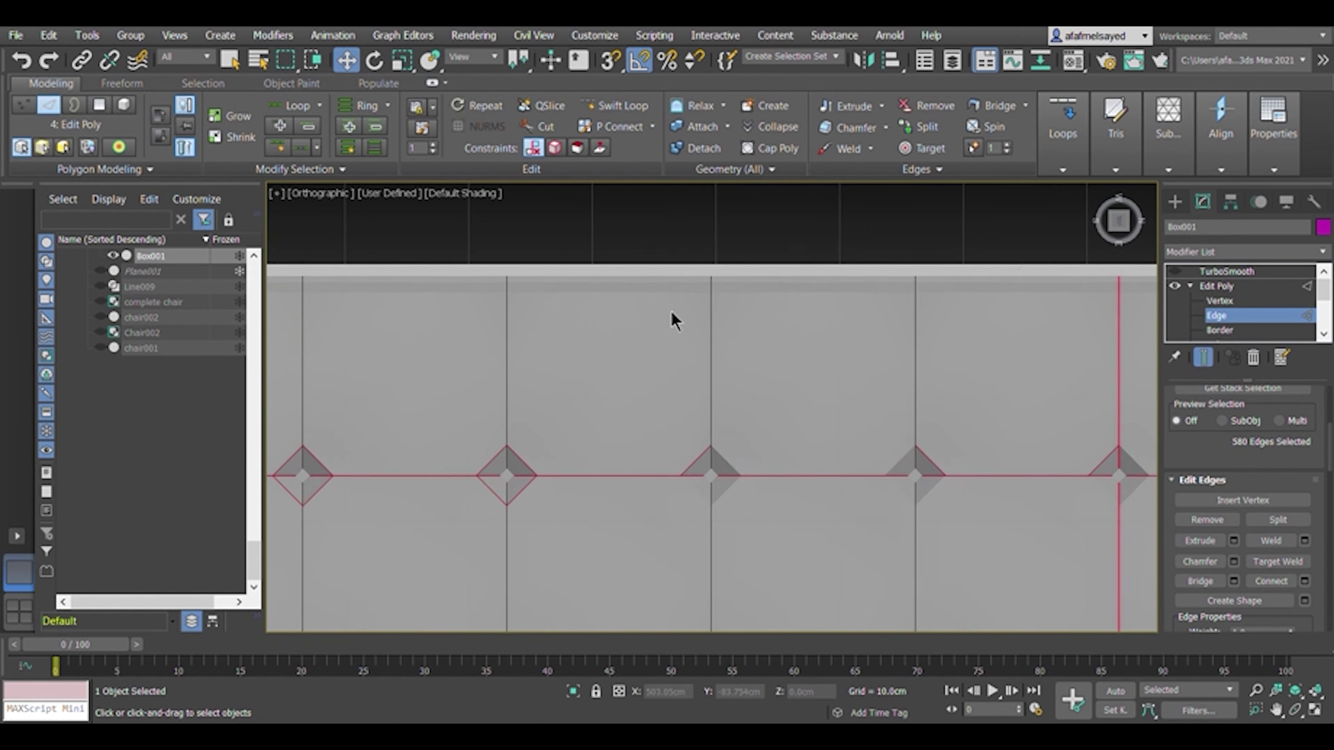
drag(528, 318, 362, 499)
middle_drag(483, 610, 759, 504)
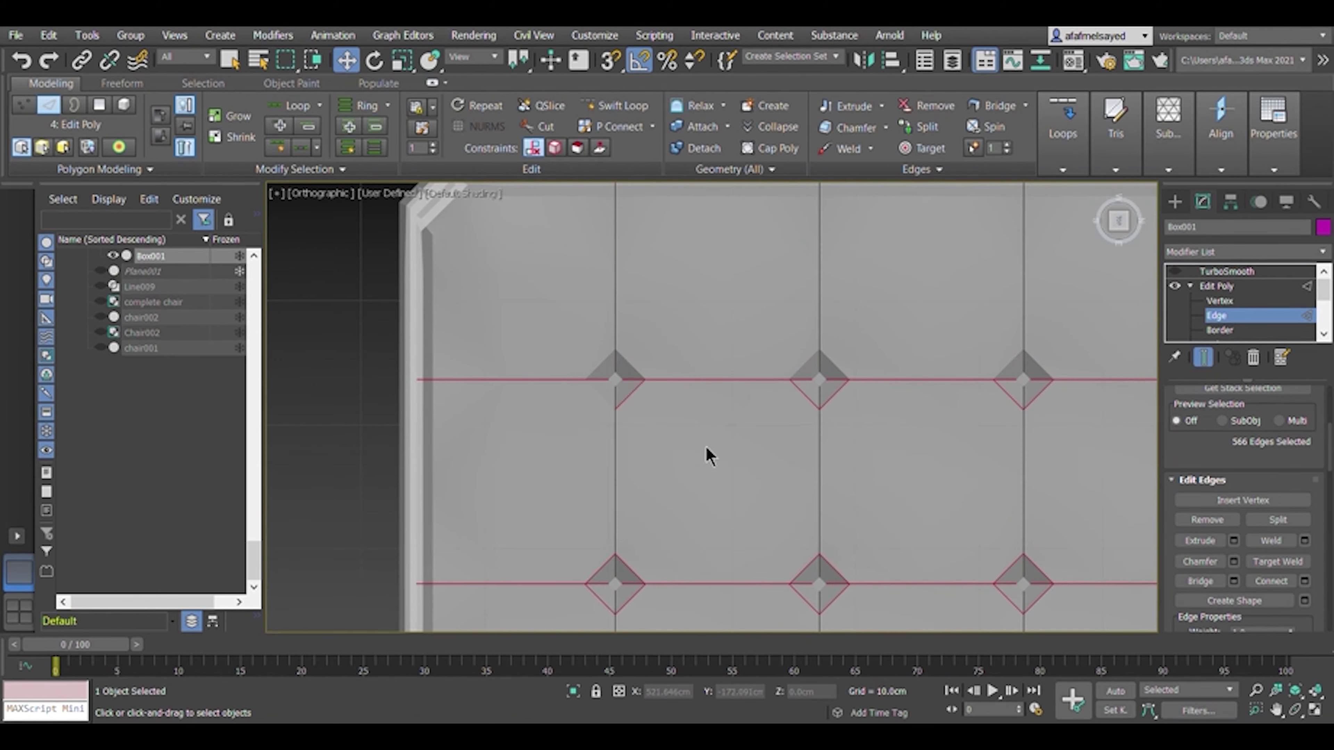
drag(810, 582, 810, 581)
middle_drag(661, 470, 614, 461)
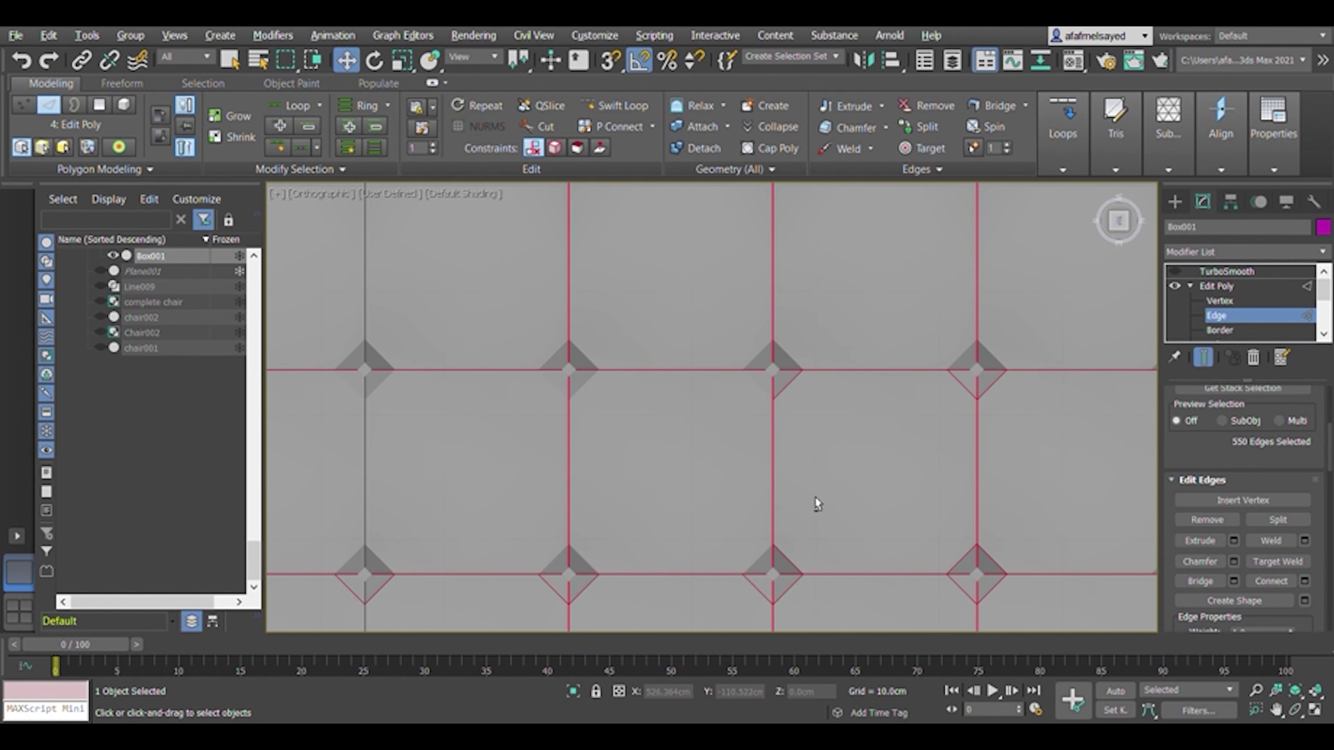
middle_drag(1141, 319, 804, 438)
Finish selecting the tuft grid edges, drop a stray edge, and turn off the smoothing preview.
scroll(469, 423, down, 2)
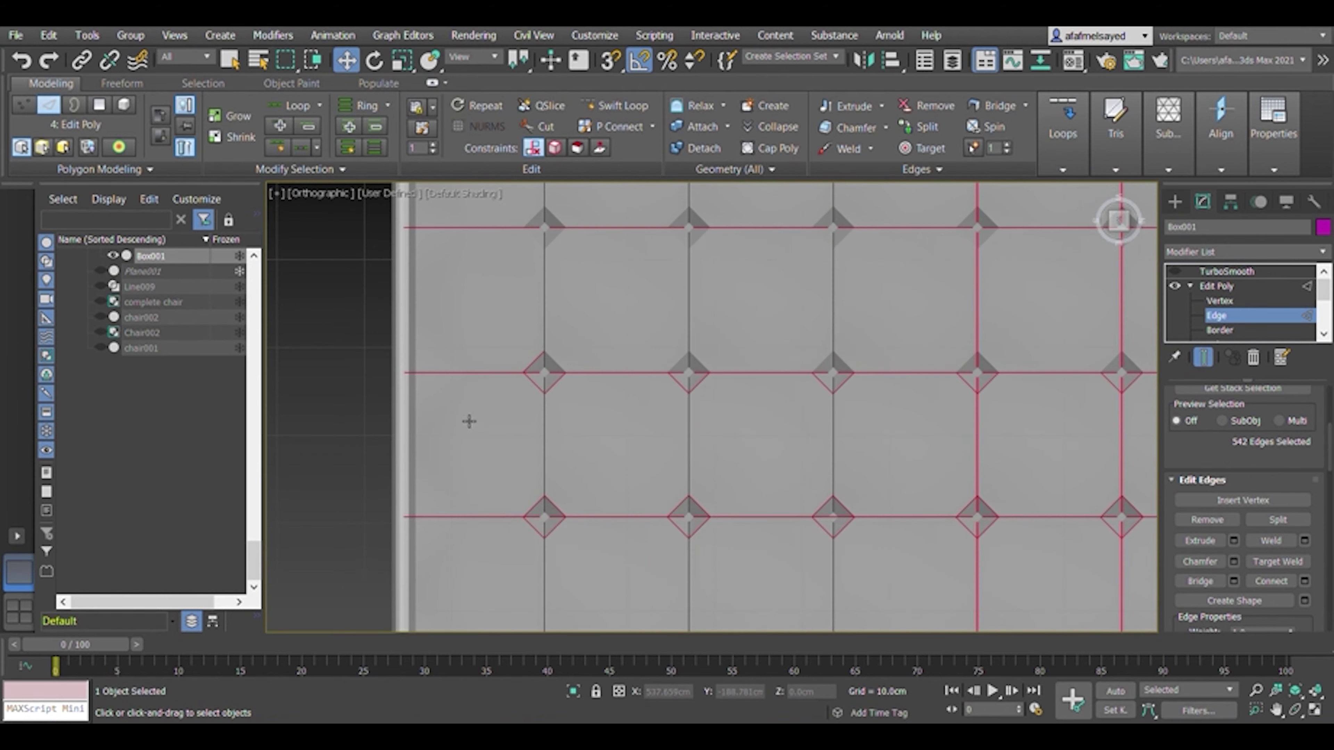
drag(996, 515, 996, 515)
middle_drag(710, 471, 647, 475)
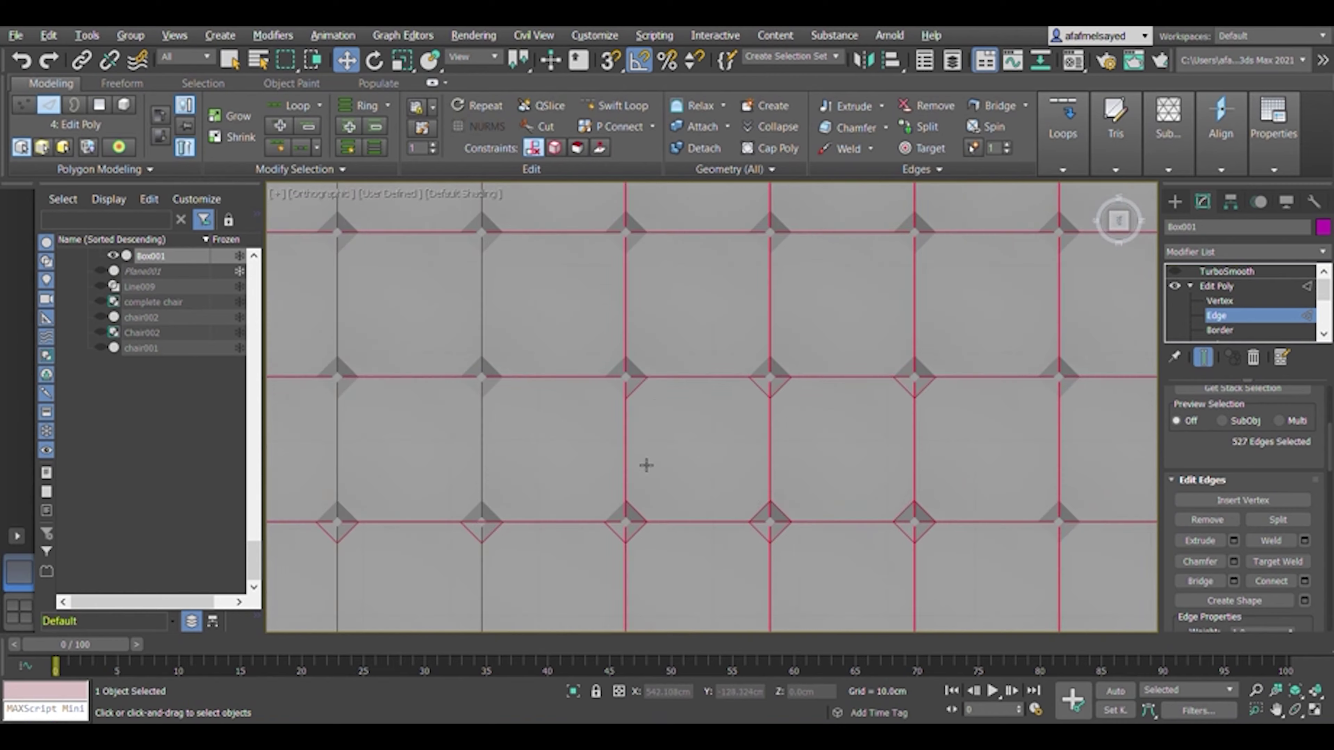
alt+click(617, 544)
scroll(593, 549, down, 3)
scroll(609, 525, up, 5)
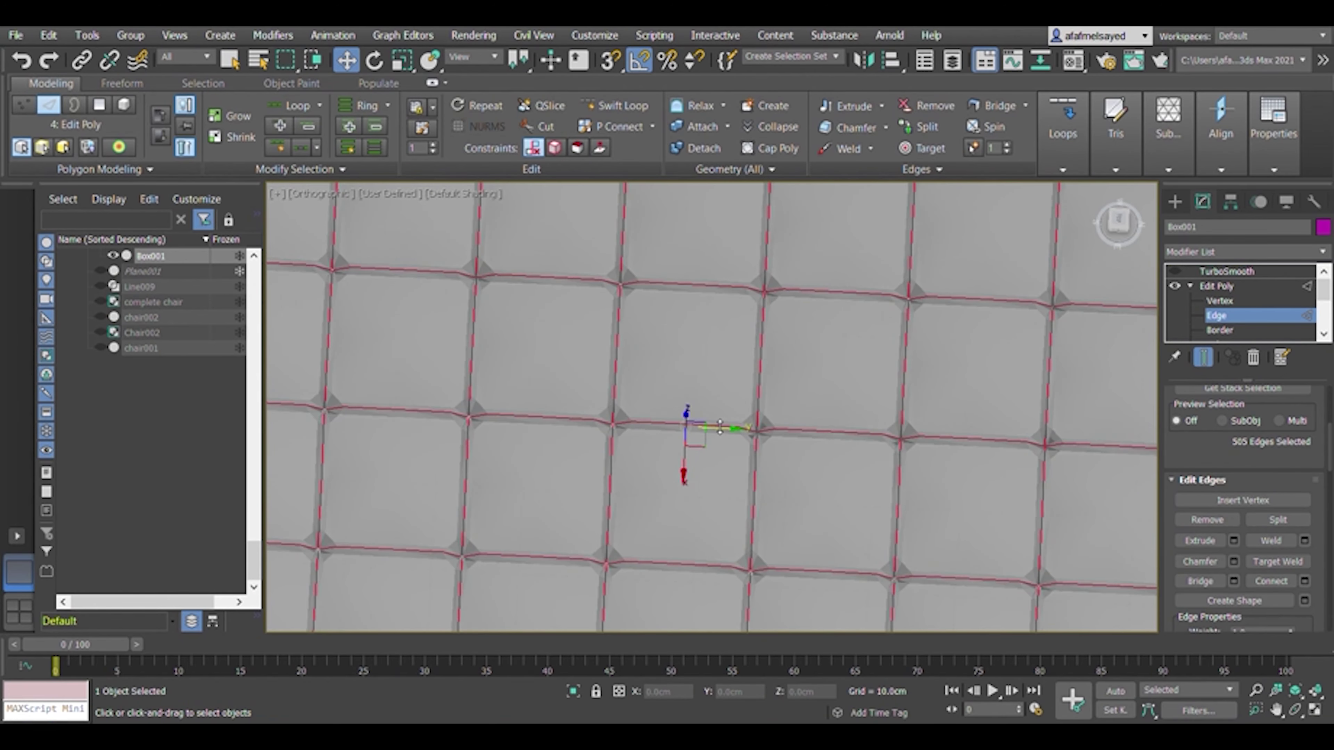
scroll(630, 504, up, 3)
click(1174, 271)
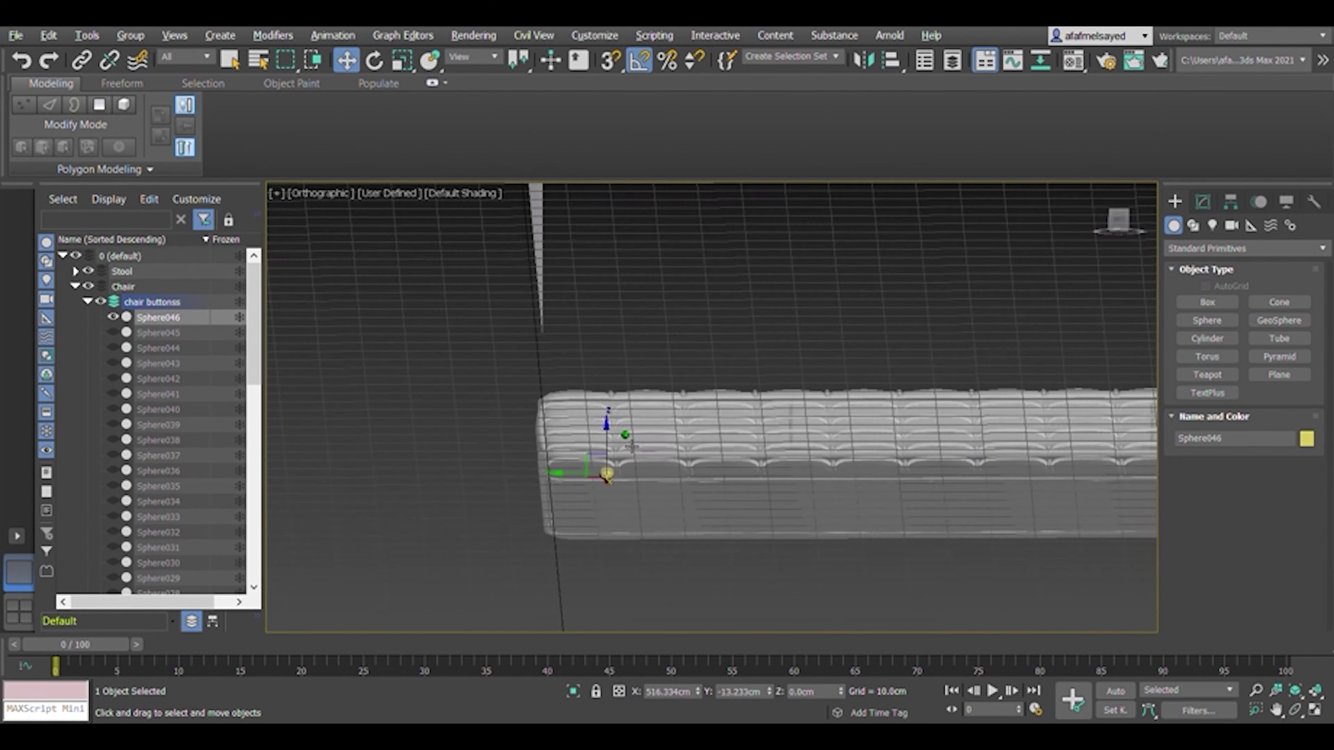
Frame the button sphere and bring up its parameters in the Modify panel.
key(z)
click(1203, 201)
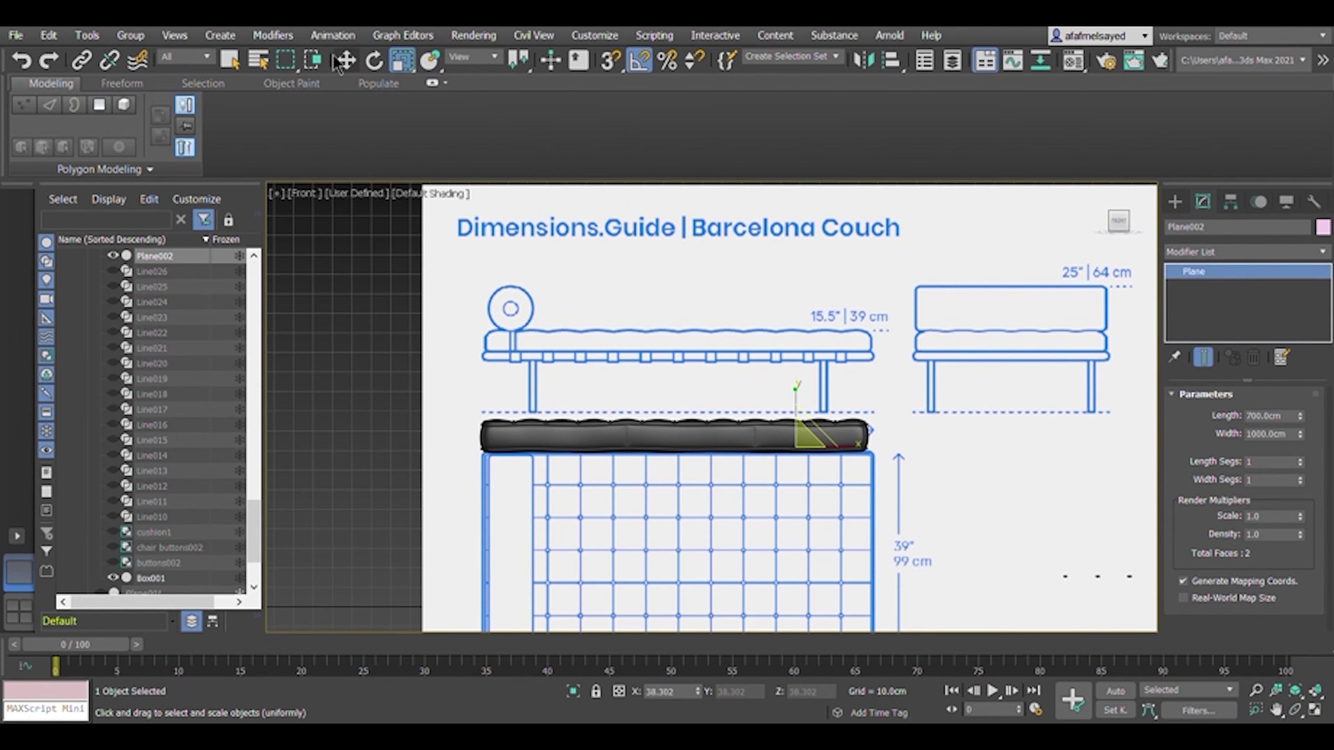
Lower the Barcelona reference image under the cushion and give the base box a 99 cm height.
click(344, 61)
drag(773, 402, 769, 492)
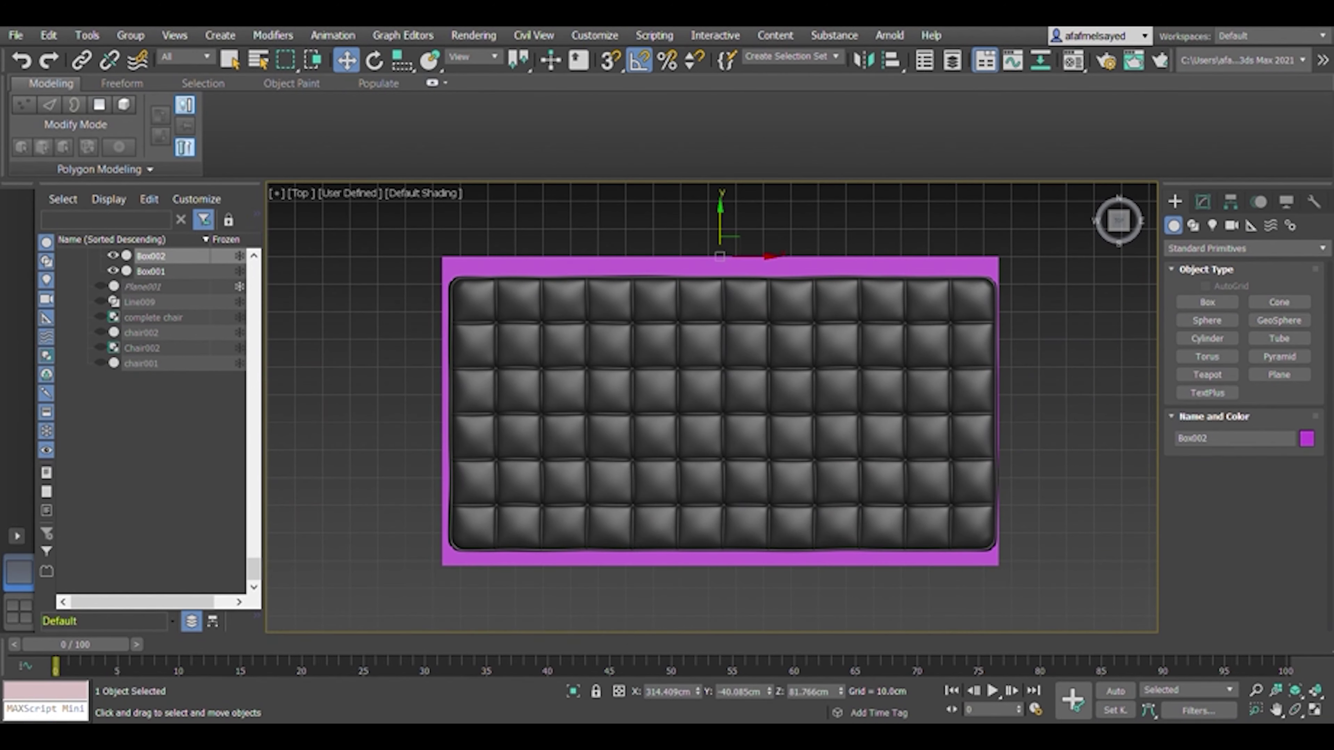
click(1202, 201)
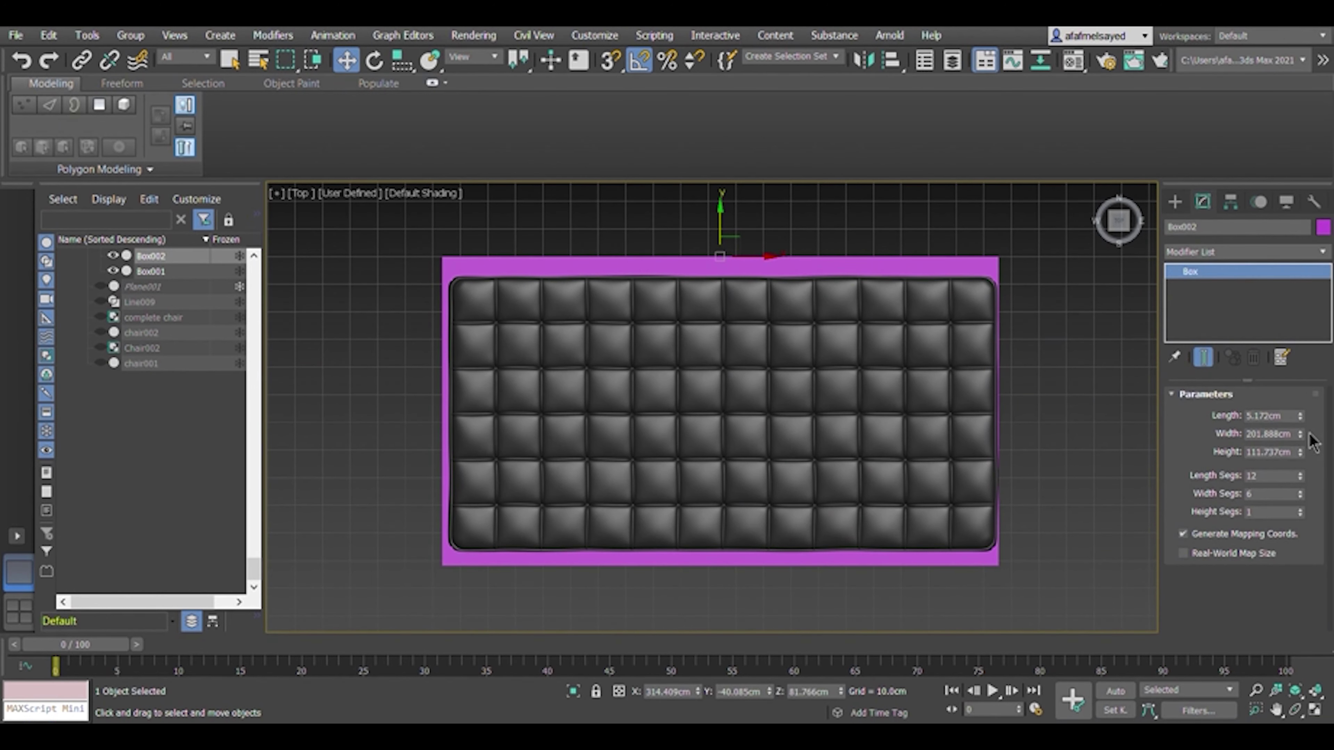
drag(758, 266, 761, 285)
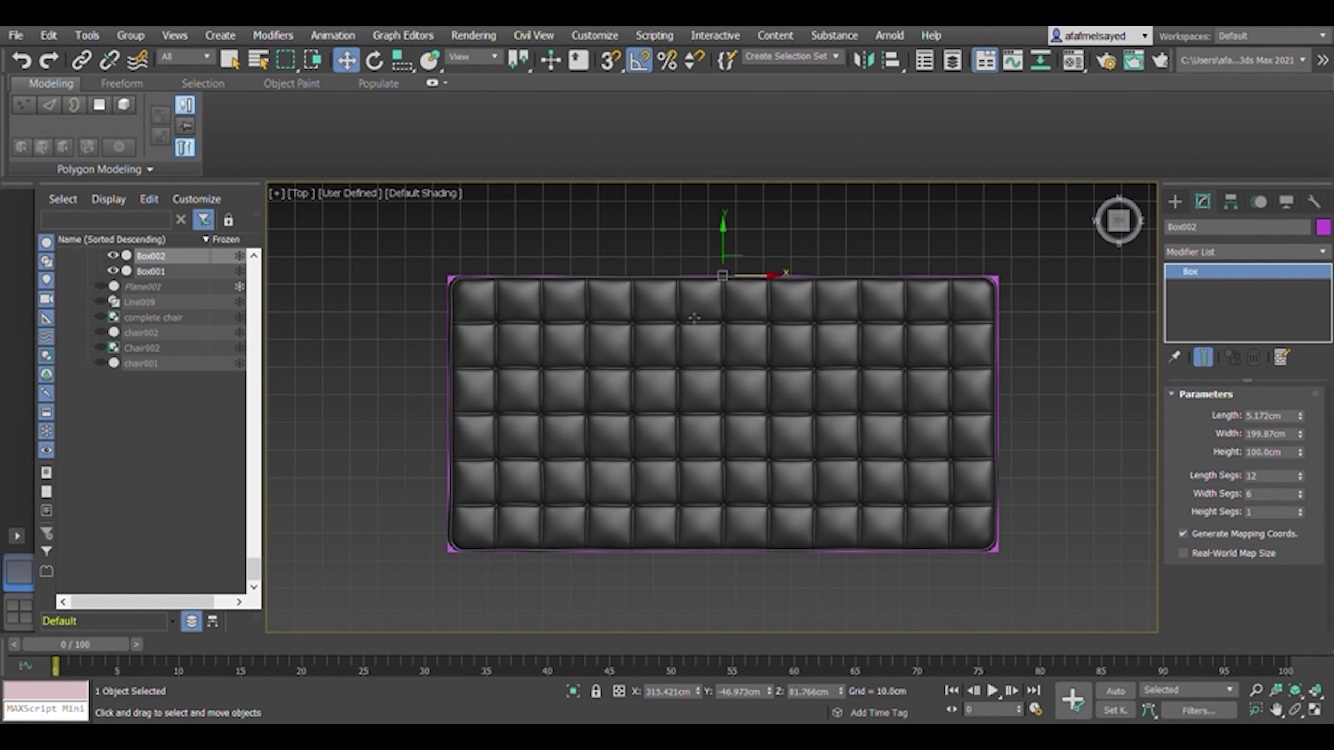
click(1271, 452)
text(99)
key(Return)
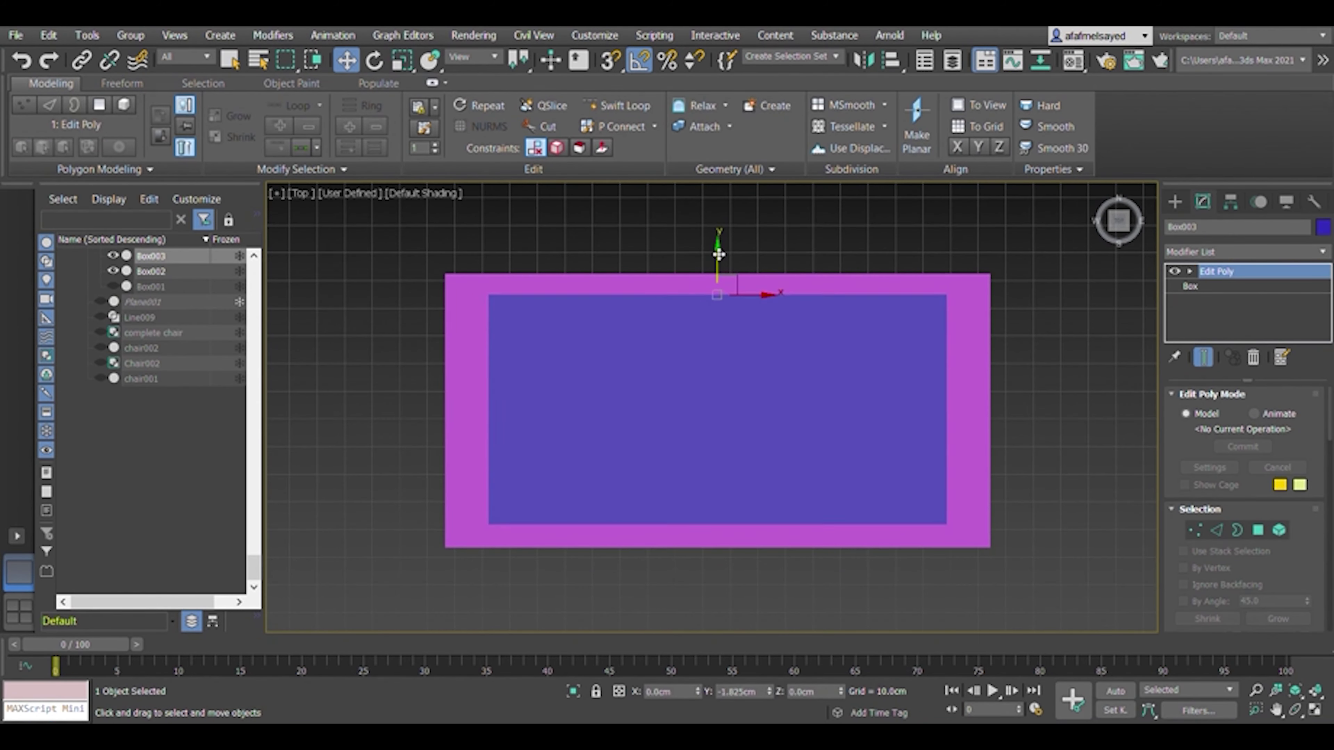
Resize the inner box to set the frame opening, then make the slat line render as solid geometry.
click(1190, 286)
drag(1300, 434, 1304, 459)
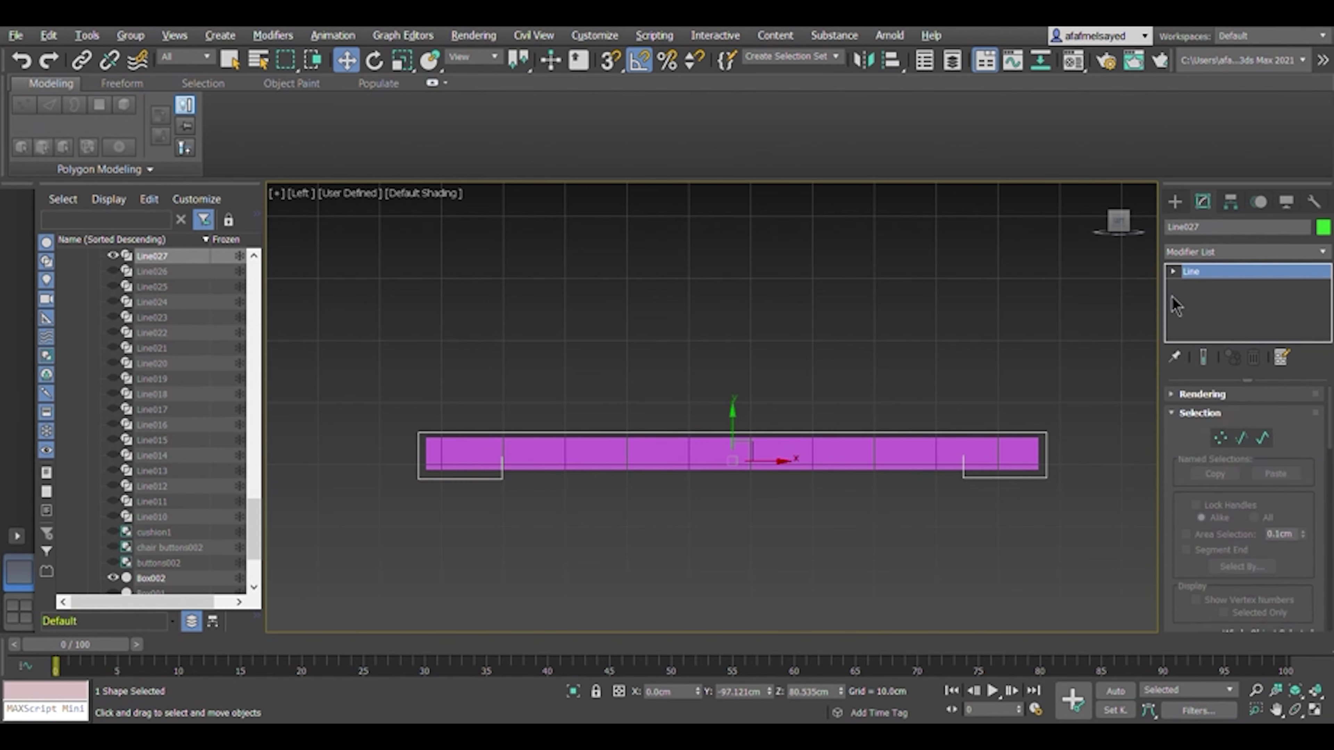
scroll(1175, 304, down, 3)
click(1184, 470)
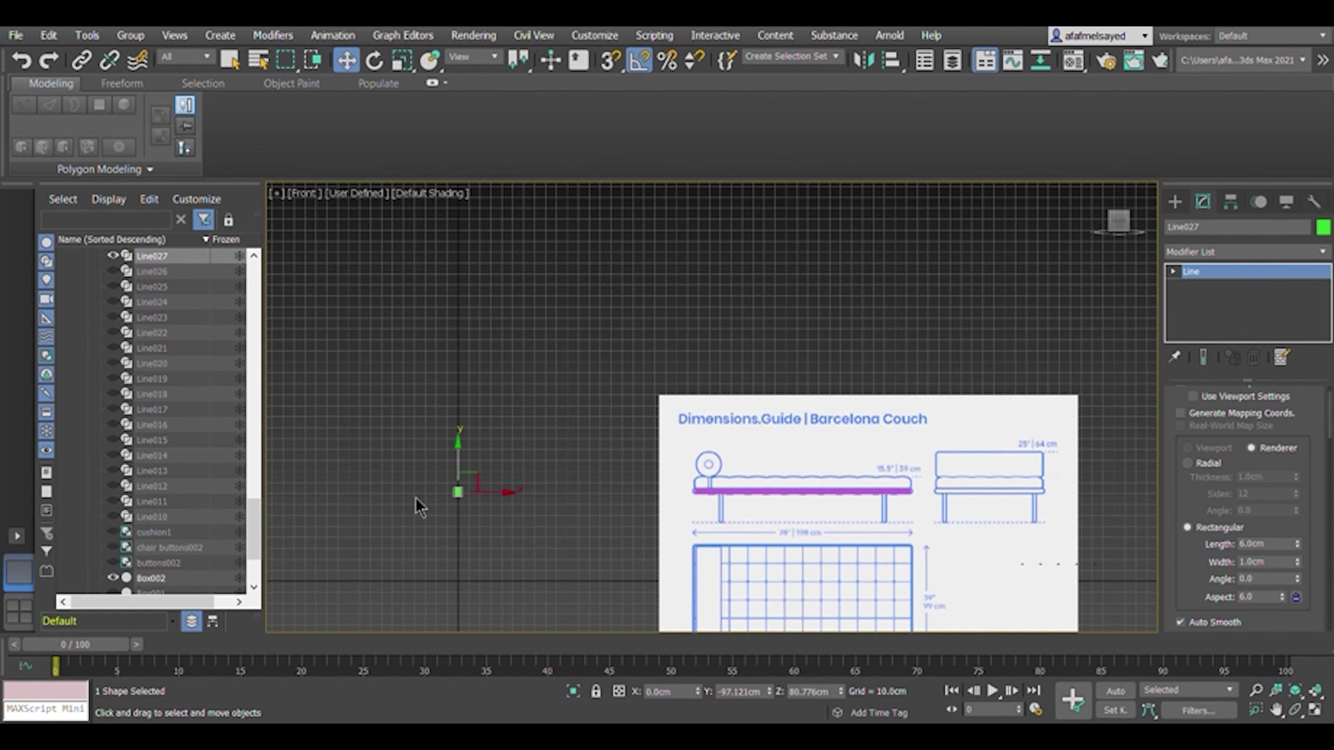
In Left view, select the slat line's end vertices and move them to line up with the frame.
key(l)
key(1)
scroll(735, 462, up, 2)
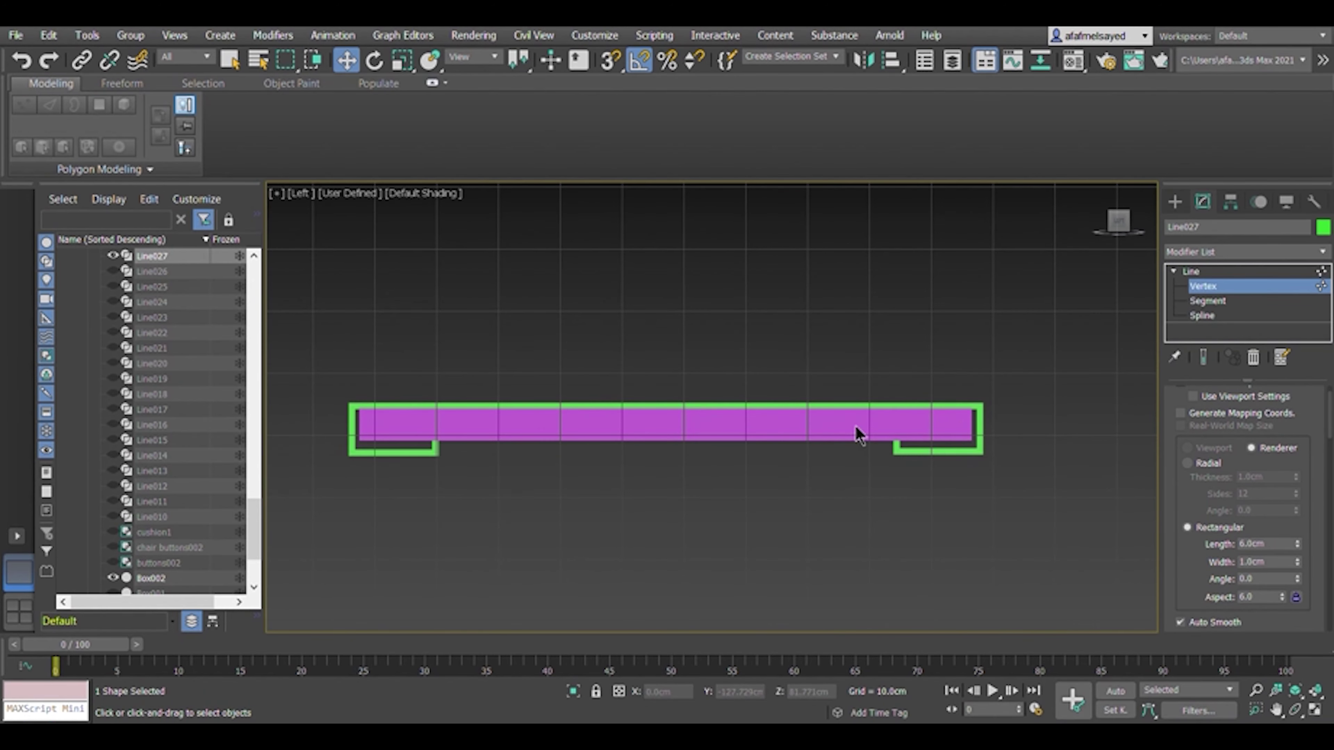
click(922, 420)
click(357, 420)
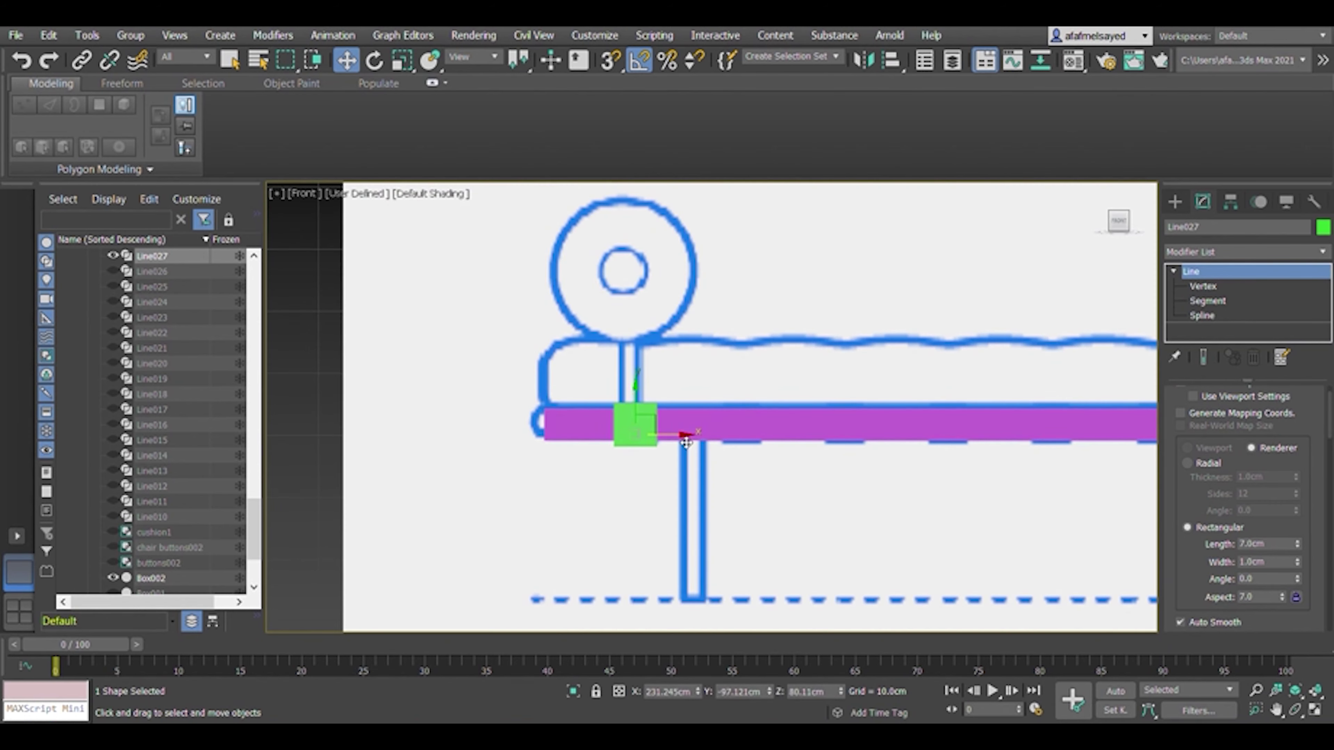
drag(687, 443, 781, 448)
scroll(720, 387, down, 3)
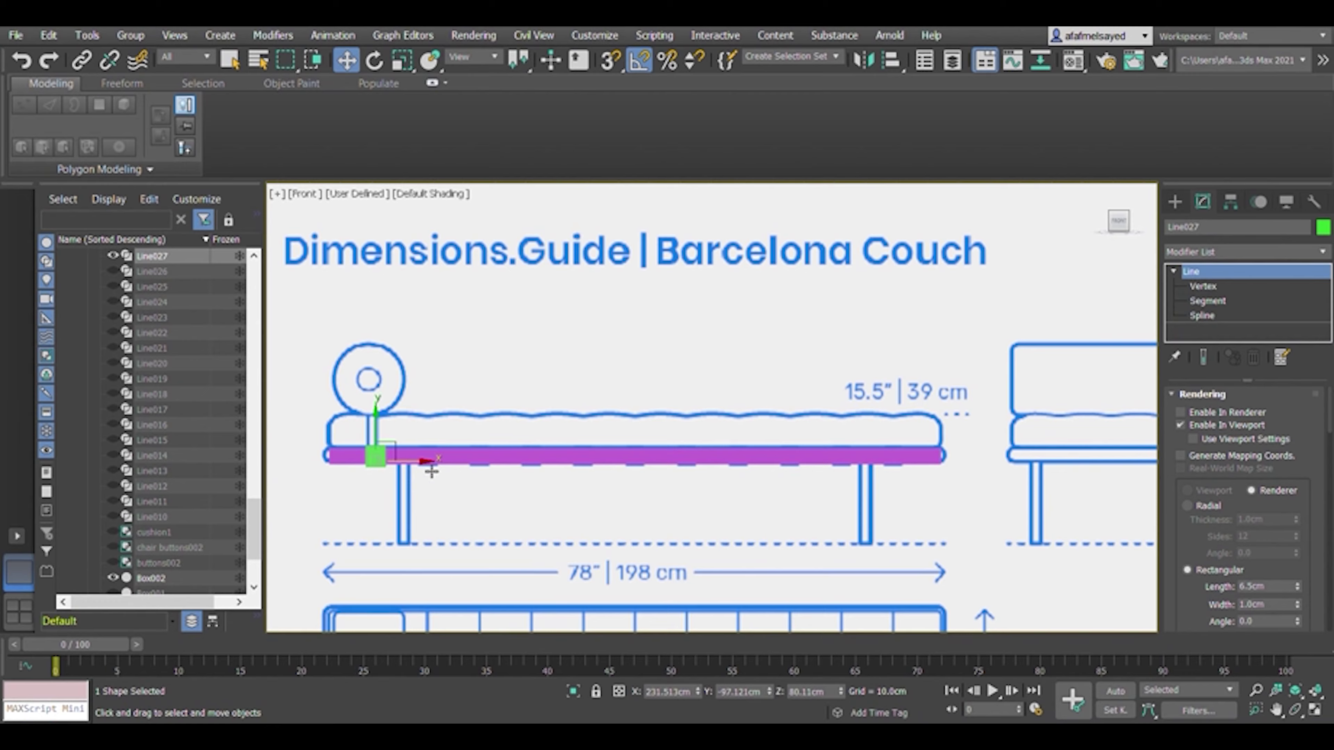
scroll(902, 468, up, 4)
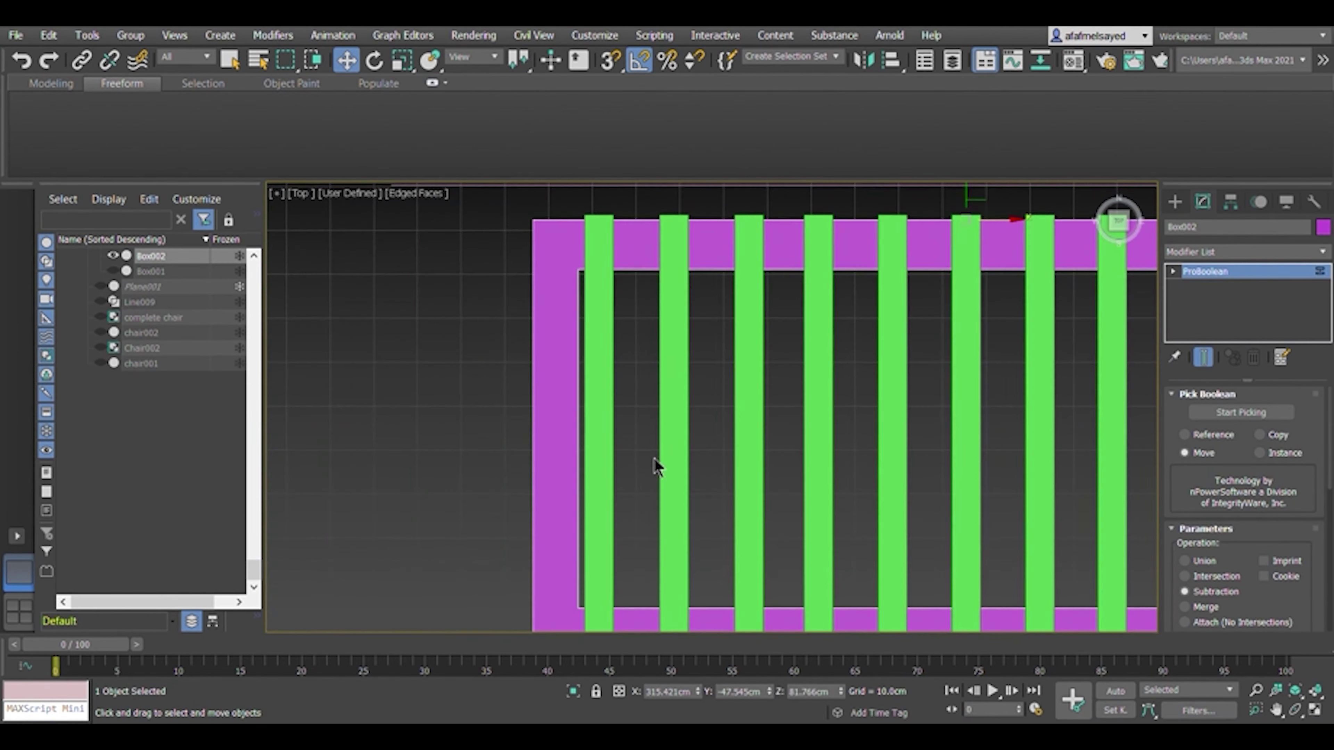
Orbit to an angled view of the frame and enter edge editing.
scroll(656, 465, down, 2)
key(2)
mouse_move(657, 465)
alt+middle_down()
mouse_move(794, 464)
mouse_move(538, 435)
alt+middle_up()
scroll(1291, 564, up, 3)
scroll(1291, 564, down, 5)
Check the frame's border, element, polygon and vertex levels to tidy its corner vertices.
key(3)
key(5)
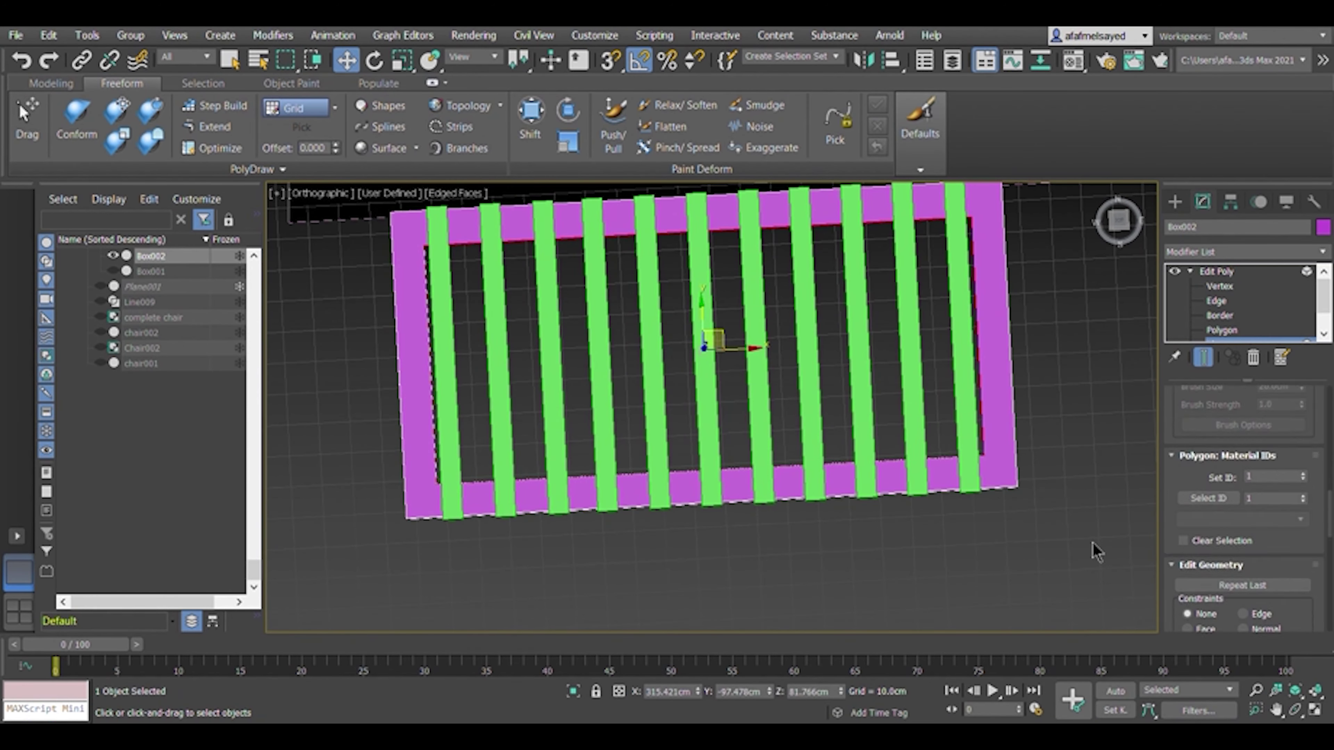
scroll(1251, 545, down, 2)
key(4)
key(4)
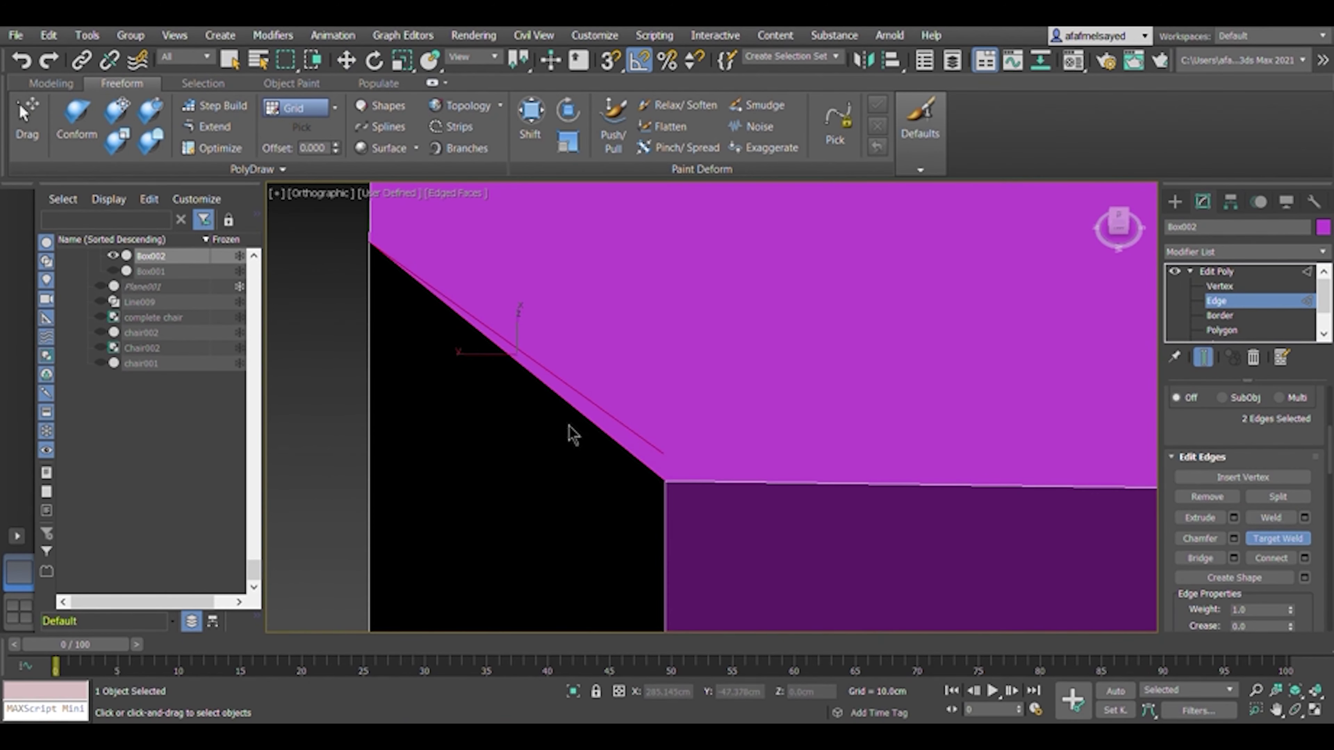
key(1)
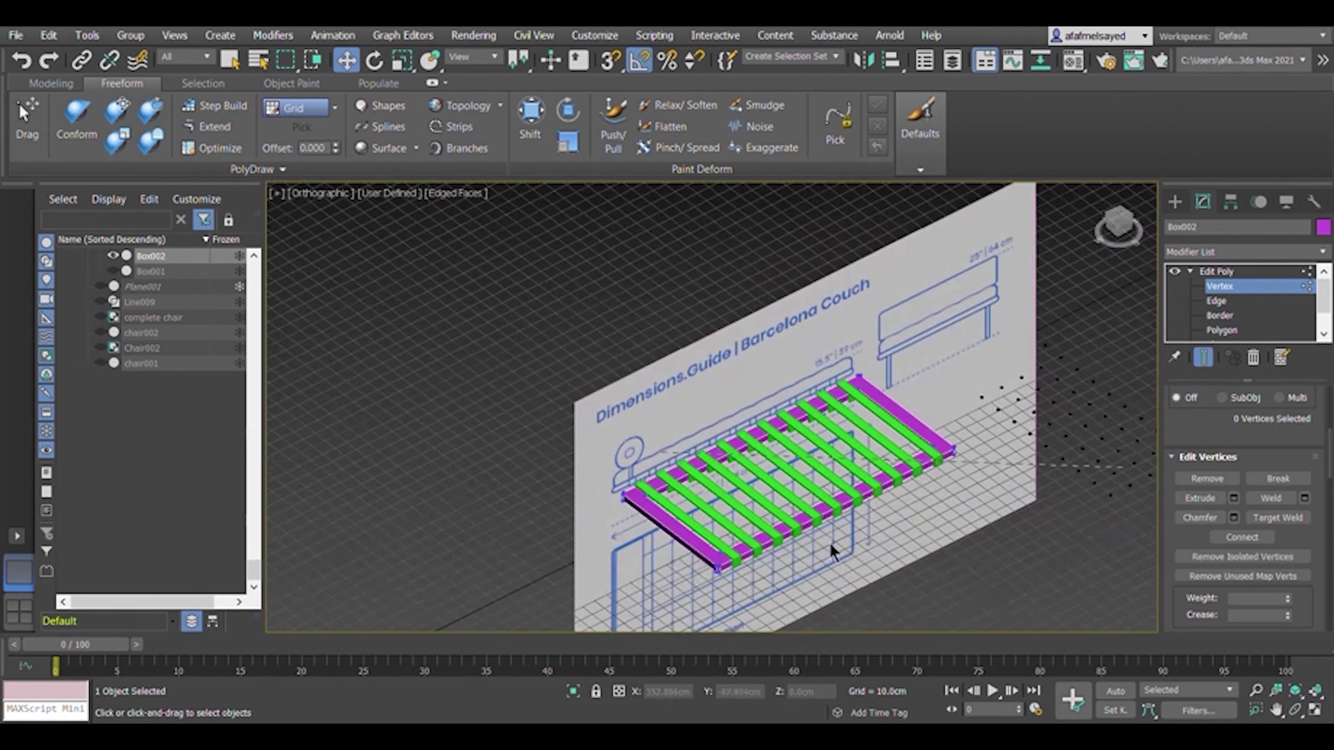
key(1)
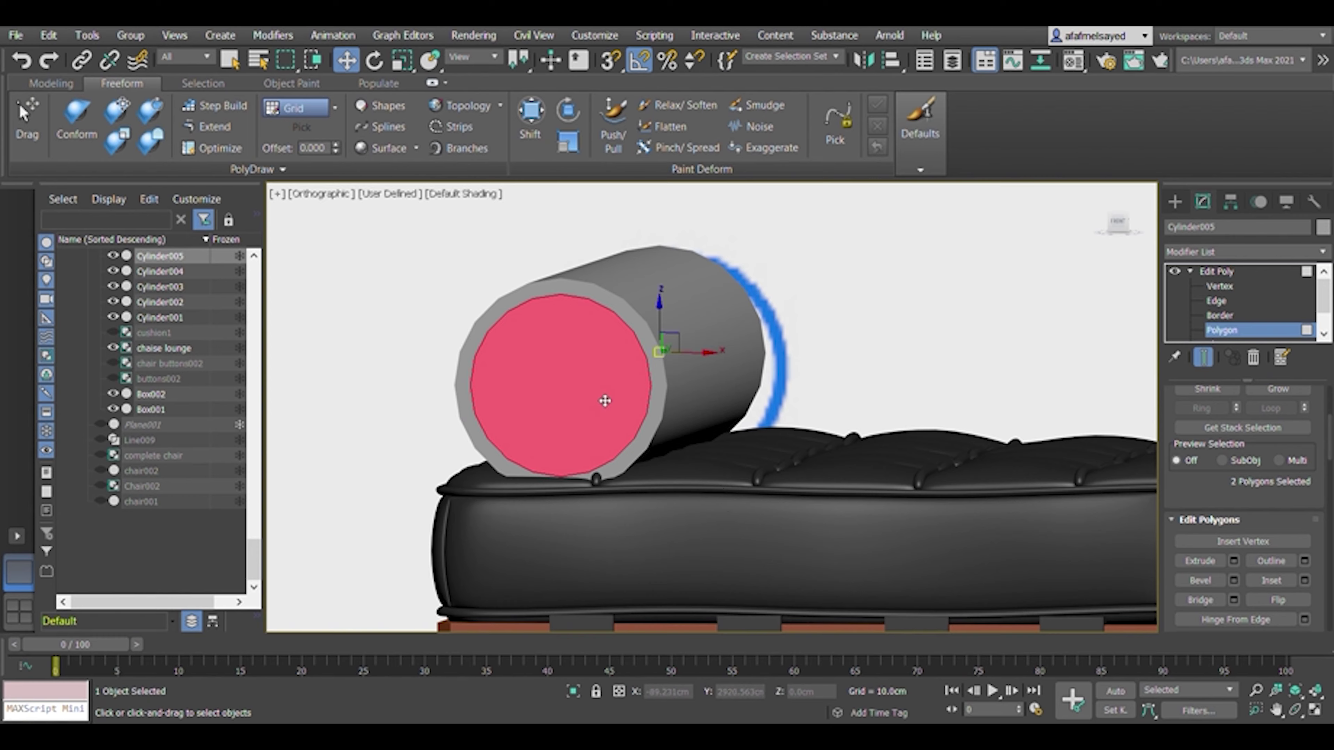
Turn on Edged Faces (F4), orient the view to the bolster's end, and enter edge editing.
key(F4)
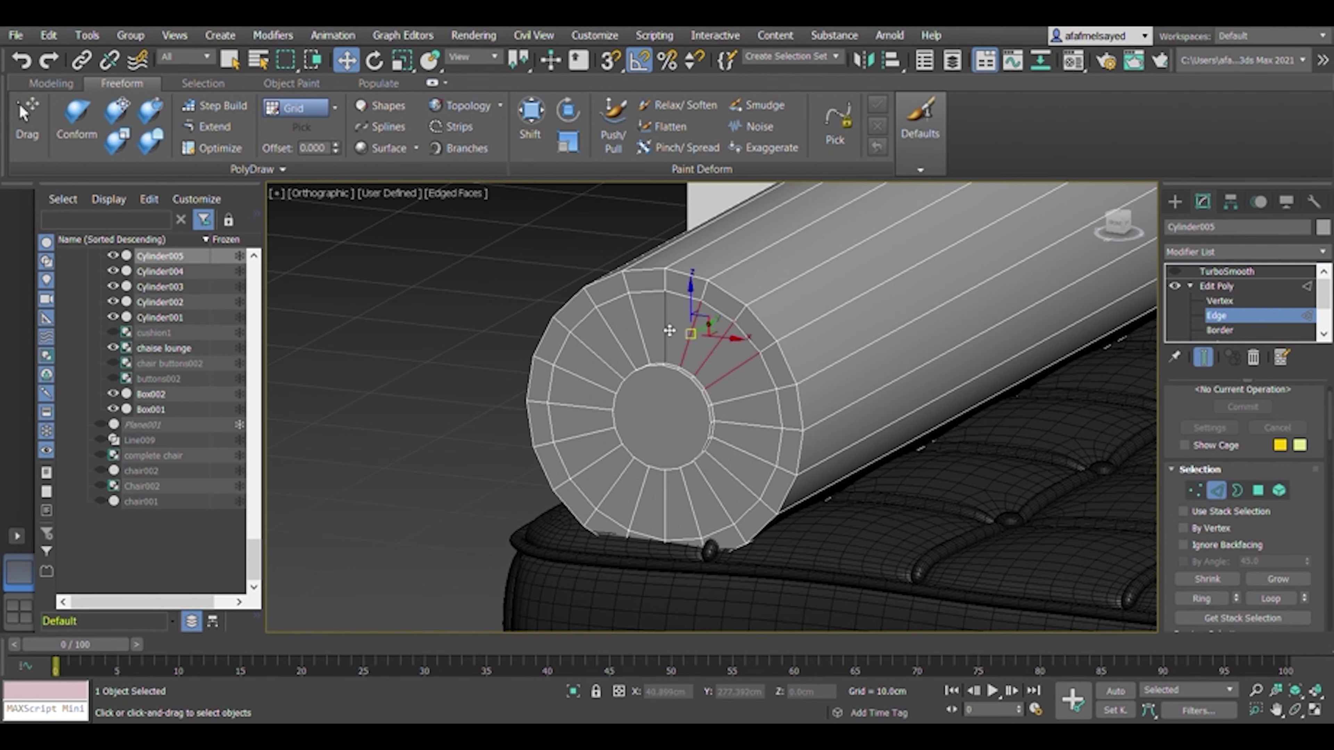
alt+middle_drag(749, 491, 756, 421)
scroll(756, 400, up, 5)
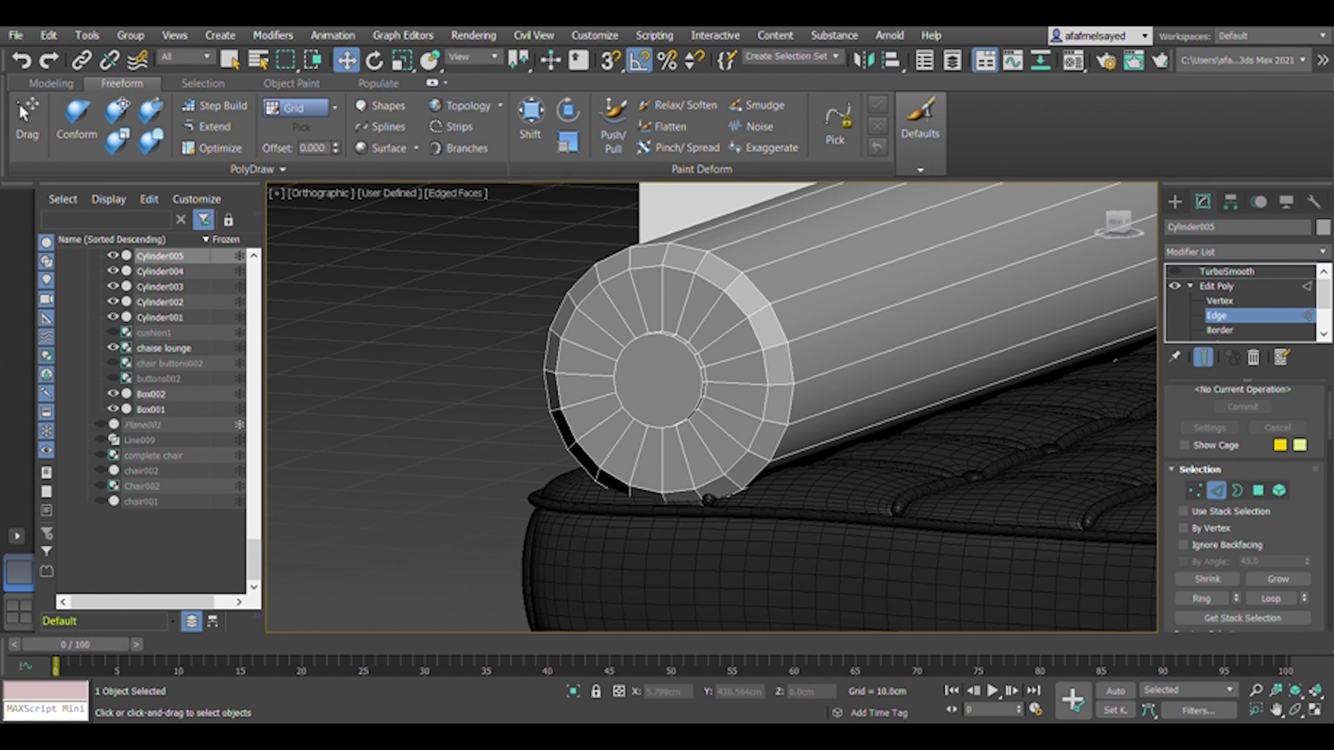
scroll(1316, 472, down, 3)
scroll(1315, 471, up, 3)
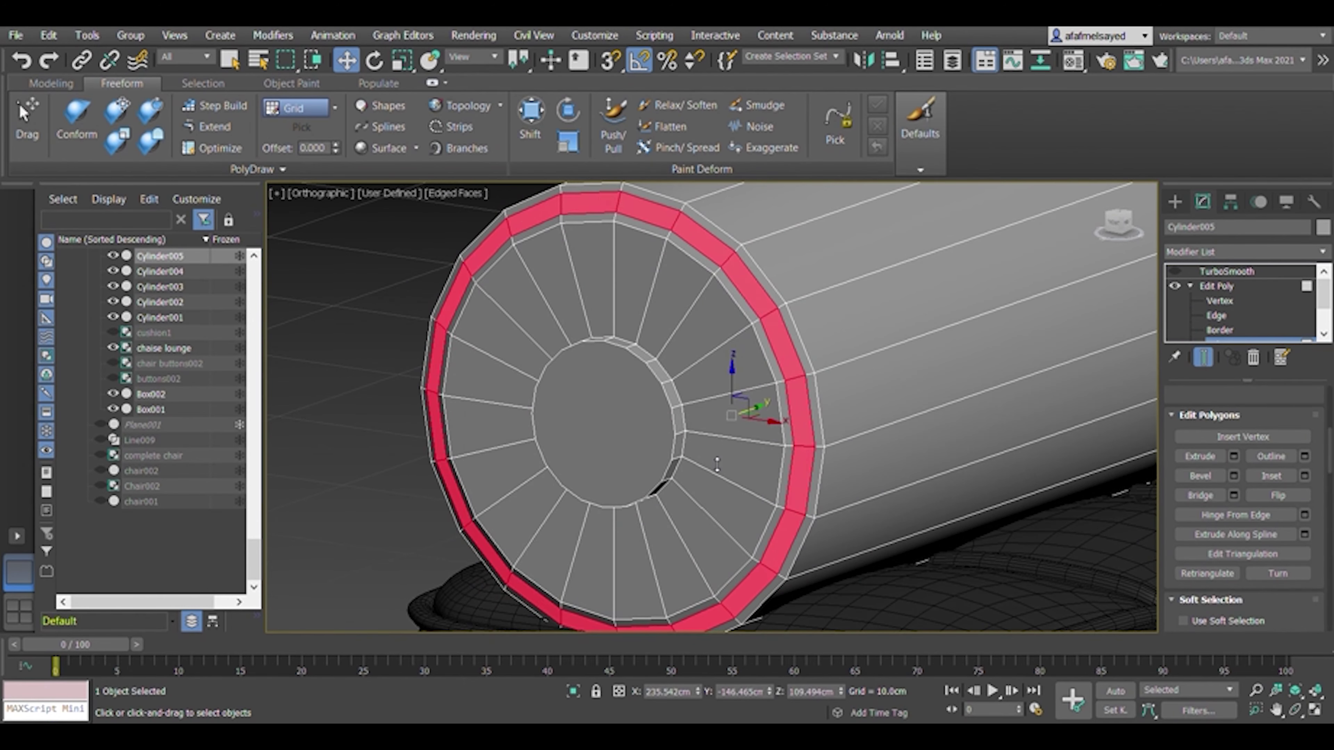
click(1215, 316)
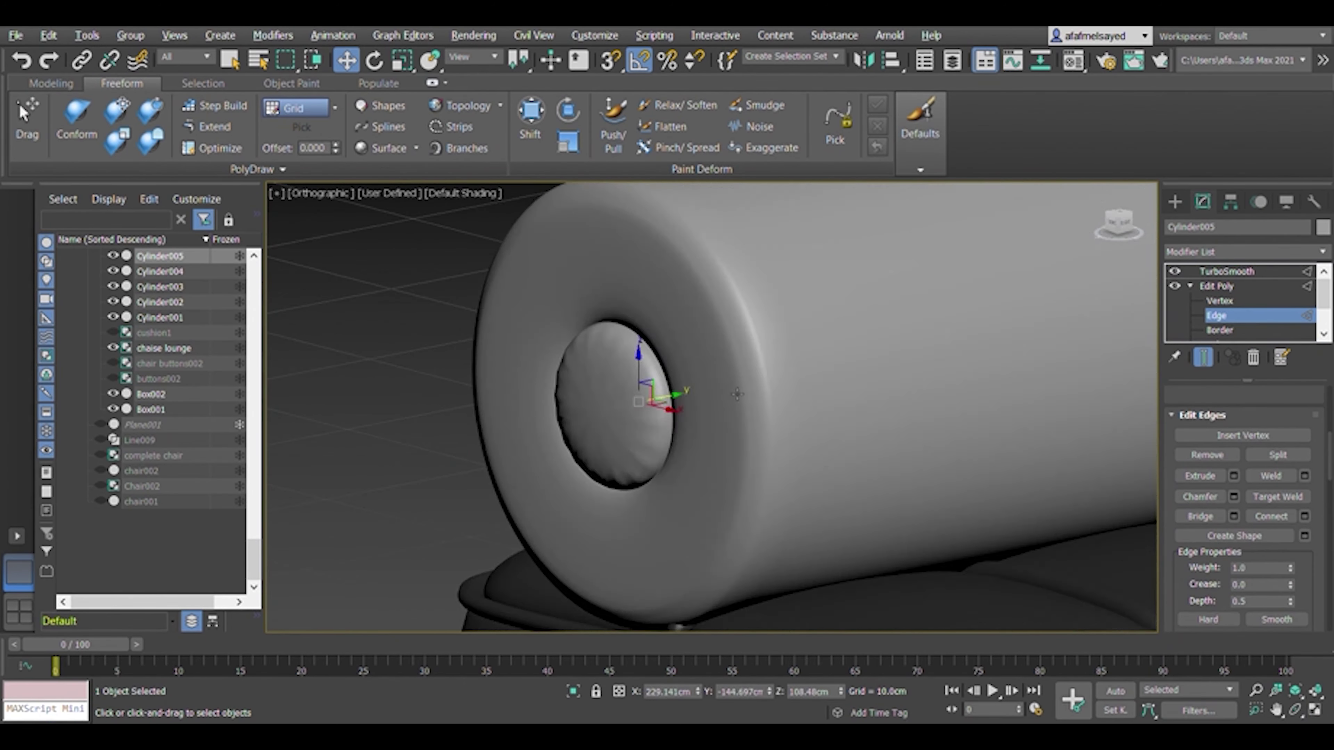
Select the bolster's end-cap faces and switch to edges to form the radial pleats.
key(F4)
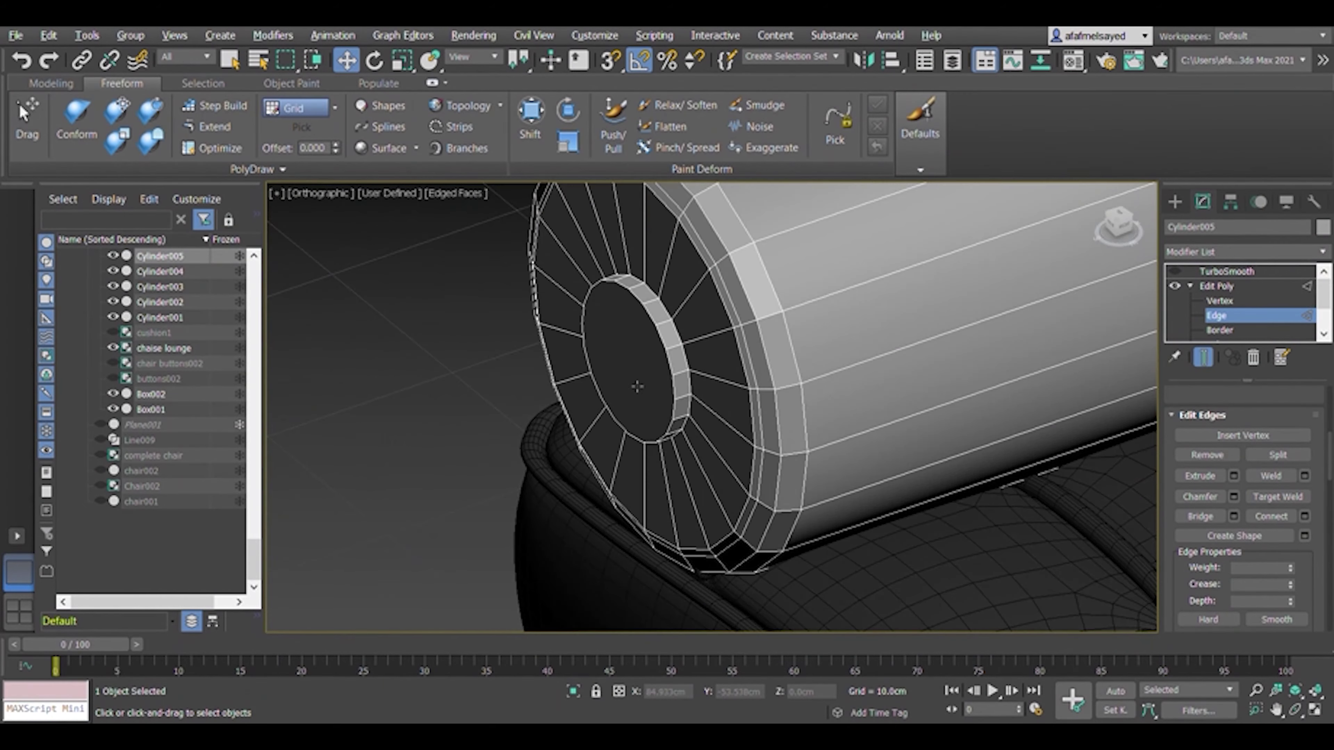
click(1221, 301)
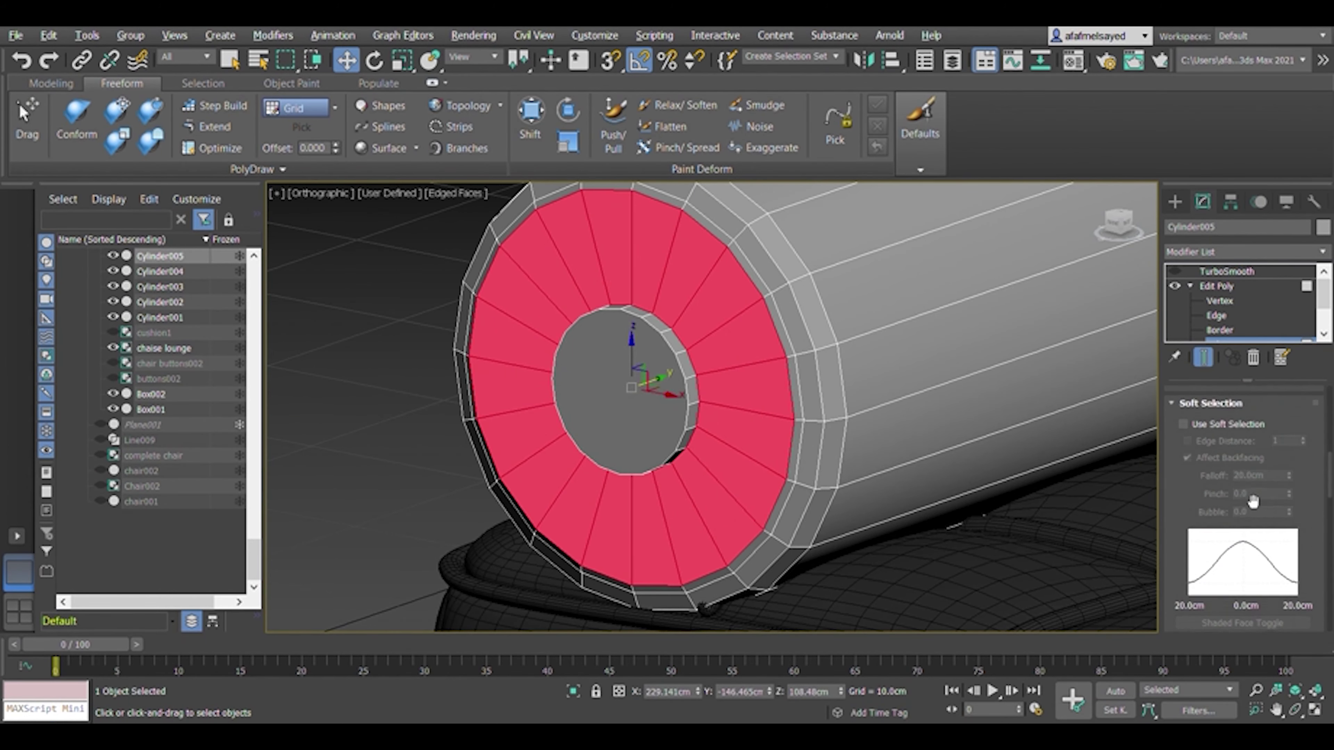
key(2)
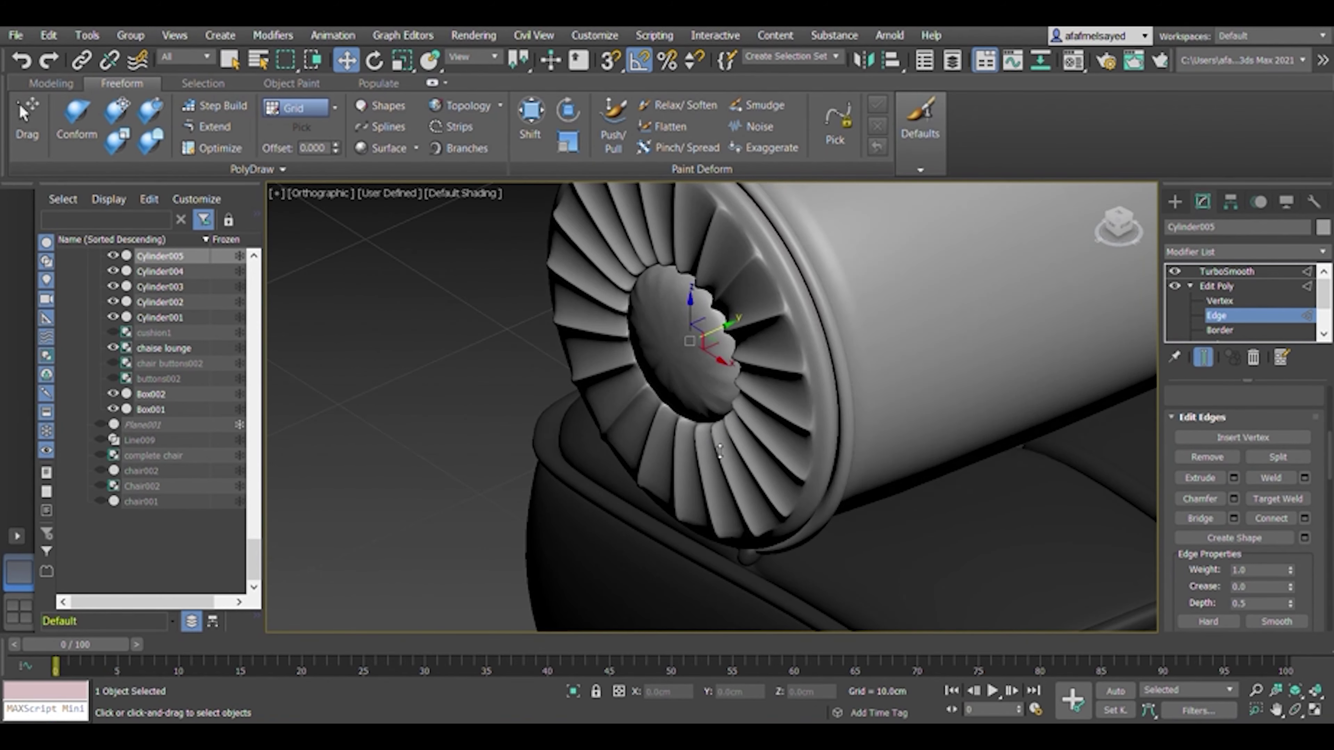
scroll(719, 450, down, 5)
Look down on cushion and bolster and draw a new pale-green box, Box003, behind the bolster.
alt+middle_drag(719, 451, 350, 388)
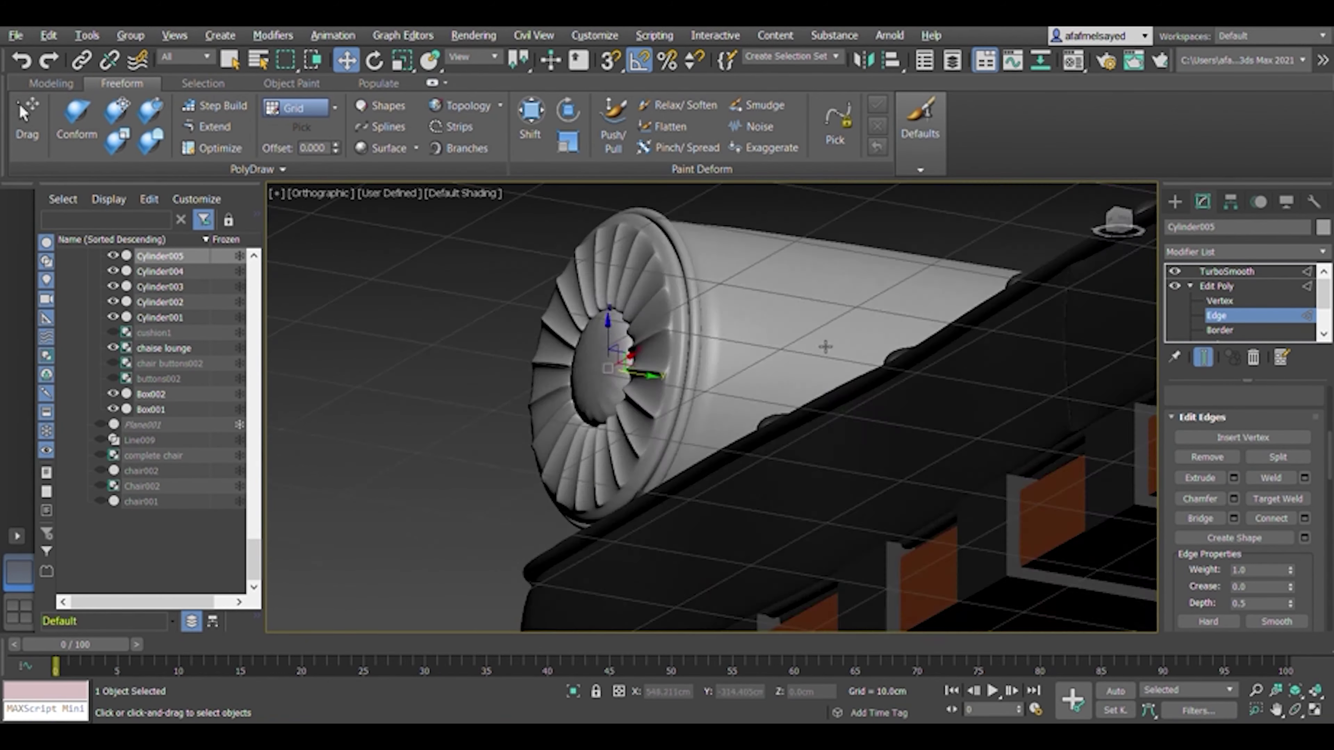
scroll(778, 472, up, 3)
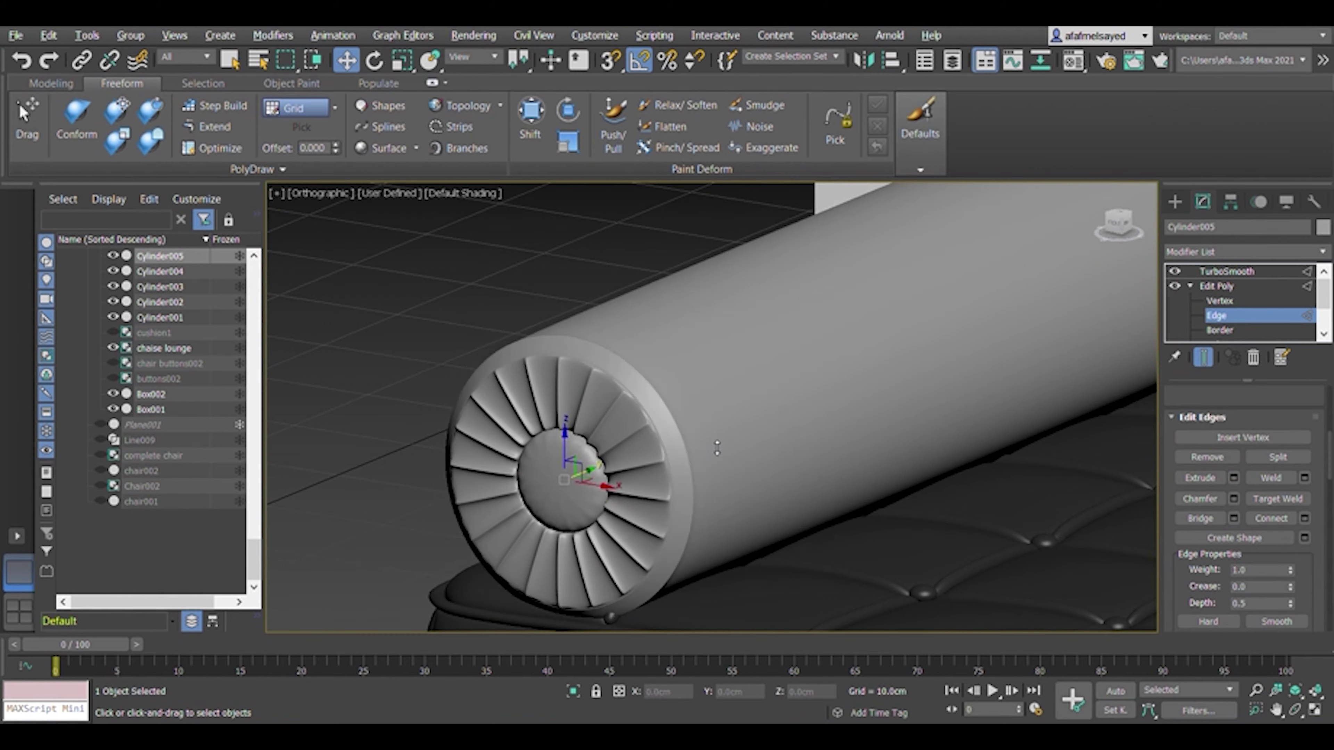
mouse_move(724, 431)
alt+middle_down()
mouse_move(739, 458)
mouse_move(892, 447)
alt+middle_up()
scroll(897, 448, up, 3)
click(1207, 302)
mouse_move(700, 341)
mouse_down()
mouse_move(842, 486)
mouse_move(945, 502)
mouse_up()
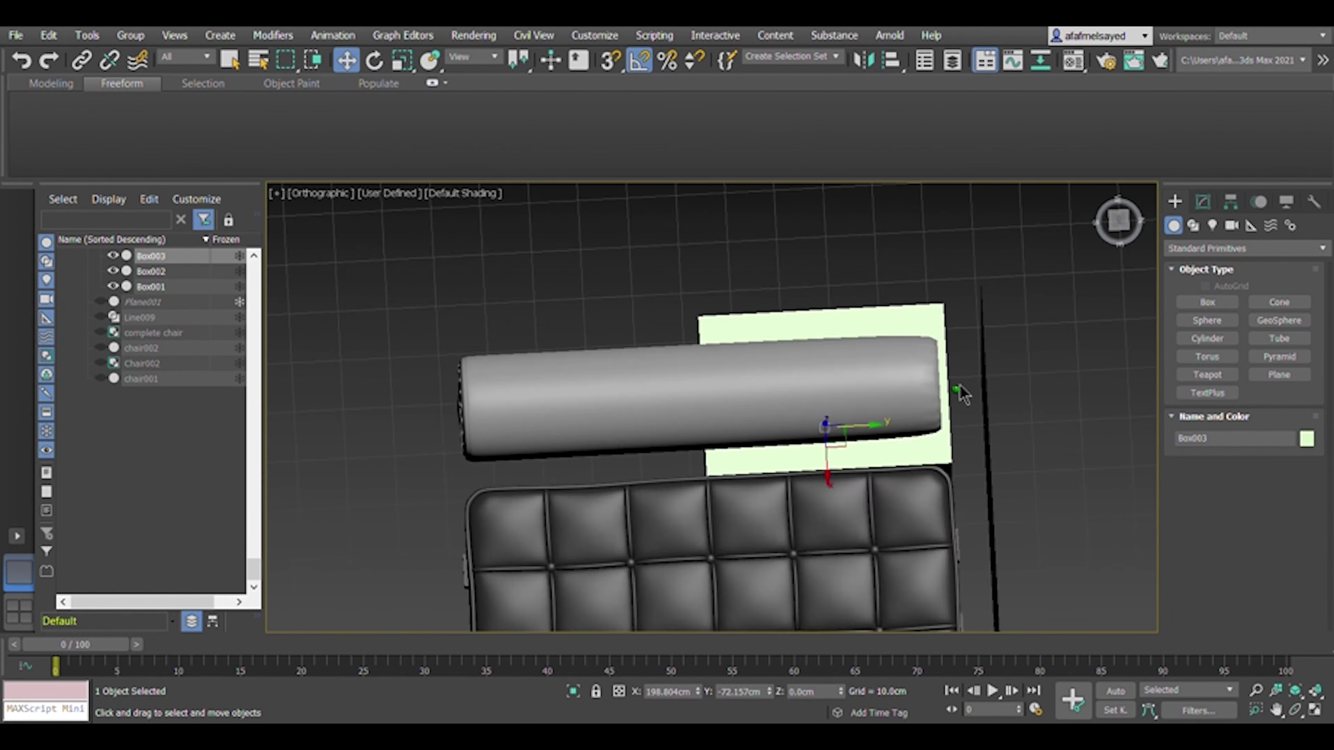